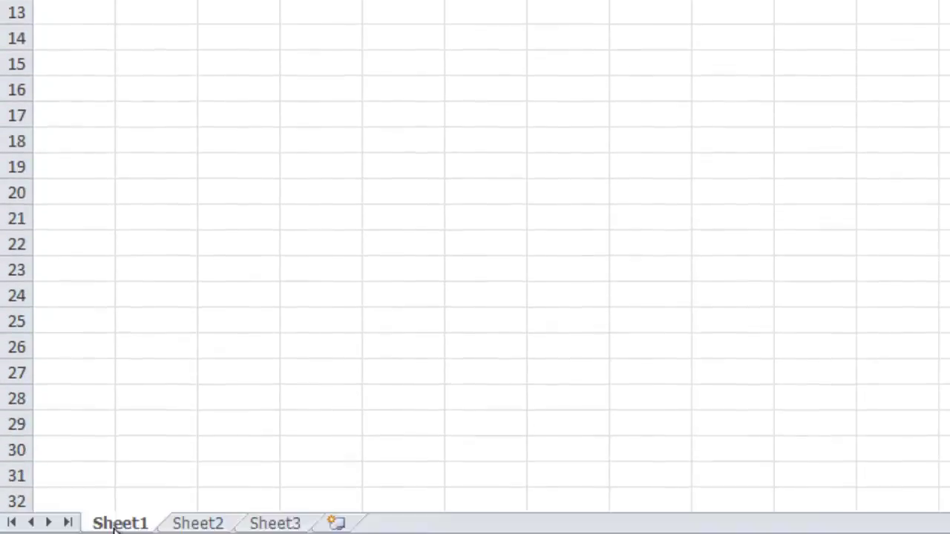
- Rename Sheet1 as AREA AND PERIMETER
{"action": "right_click", "coordinate": [111, 465]}
{"action": "left_click", "coordinate": [205, 252]}
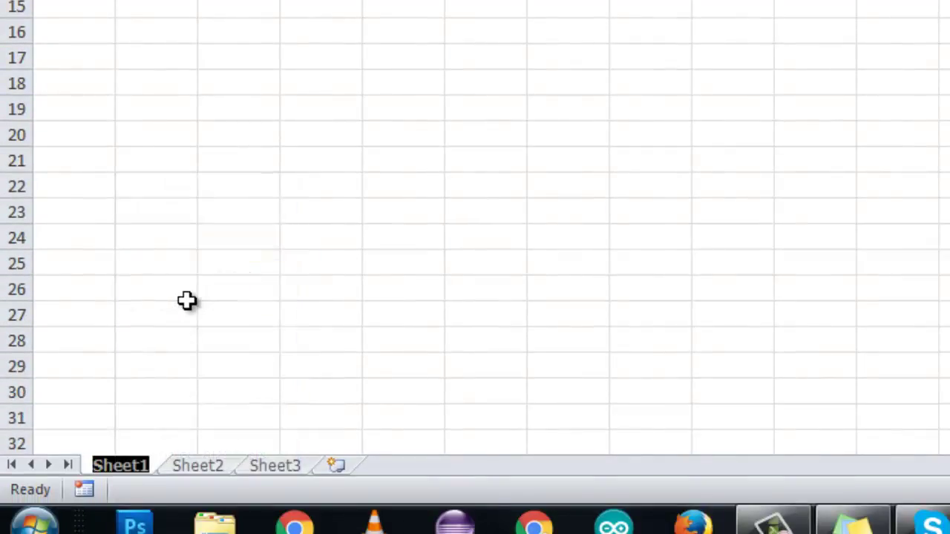
{"action": "type", "text": "AR"}
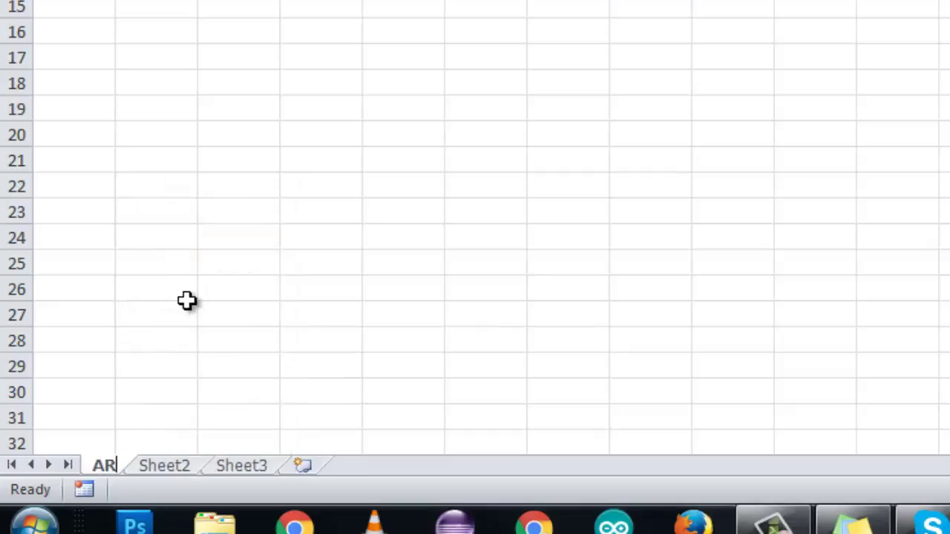
{"action": "type", "text": "EA AND PERIMETER"}
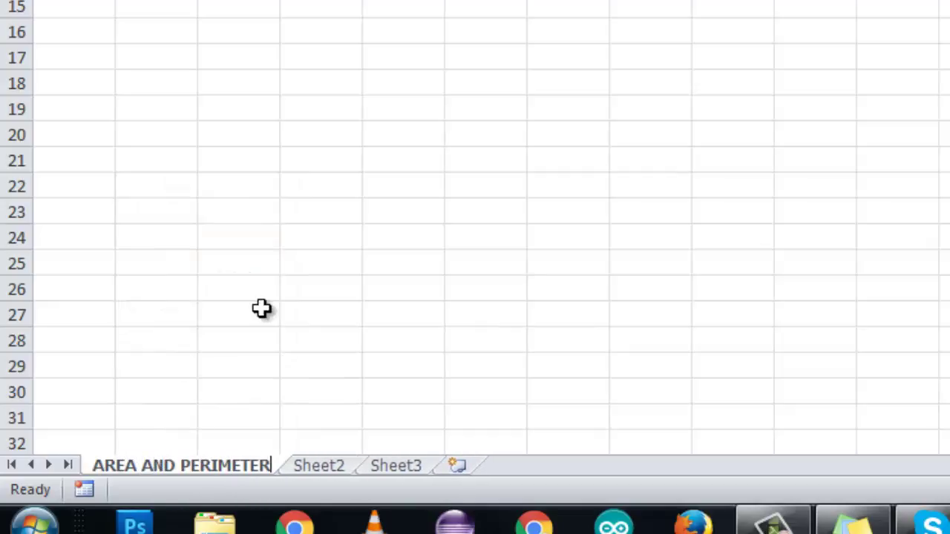
{"action": "key", "text": "Return"}
- Rename Sheet2 as VOLUME
{"action": "left_click", "coordinate": [334, 466]}
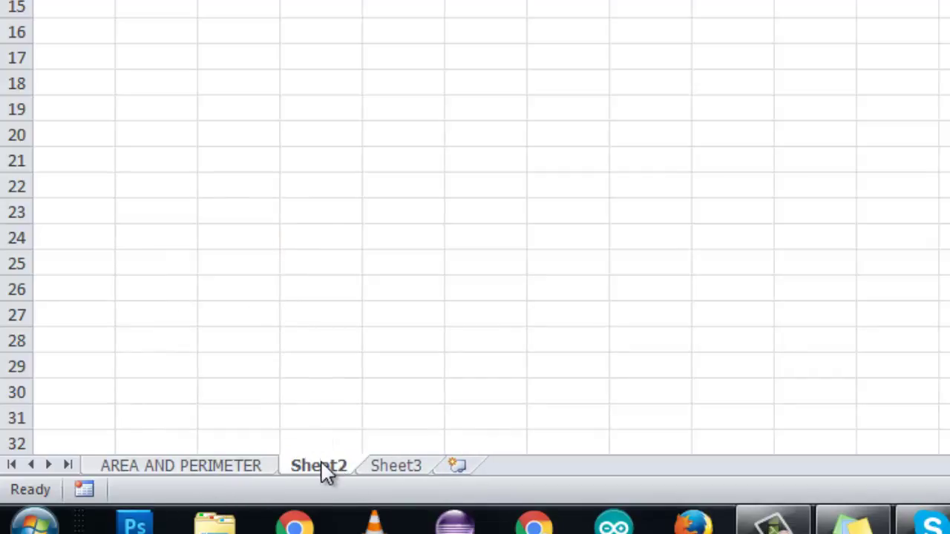
{"action": "right_click", "coordinate": [321, 465]}
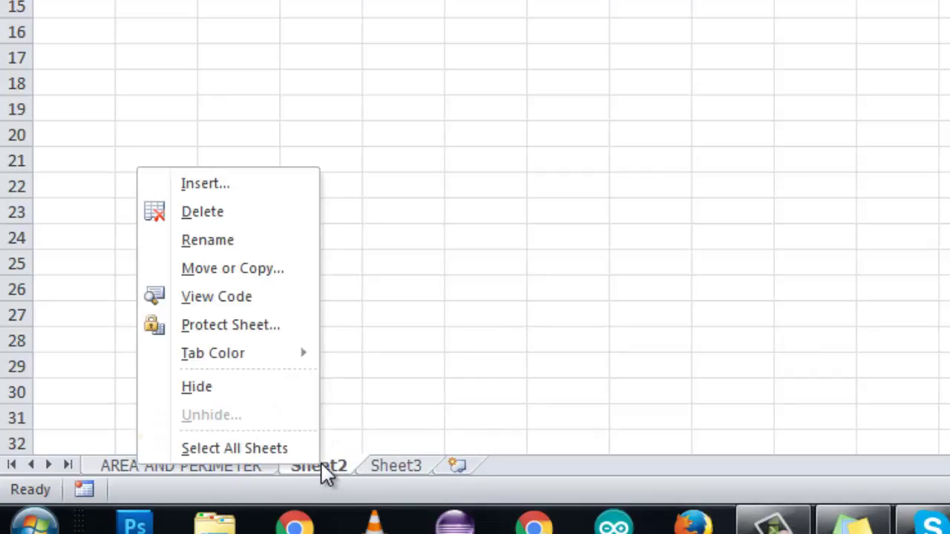
{"action": "left_click", "coordinate": [207, 242]}
{"action": "type", "text": "VOLUME"}
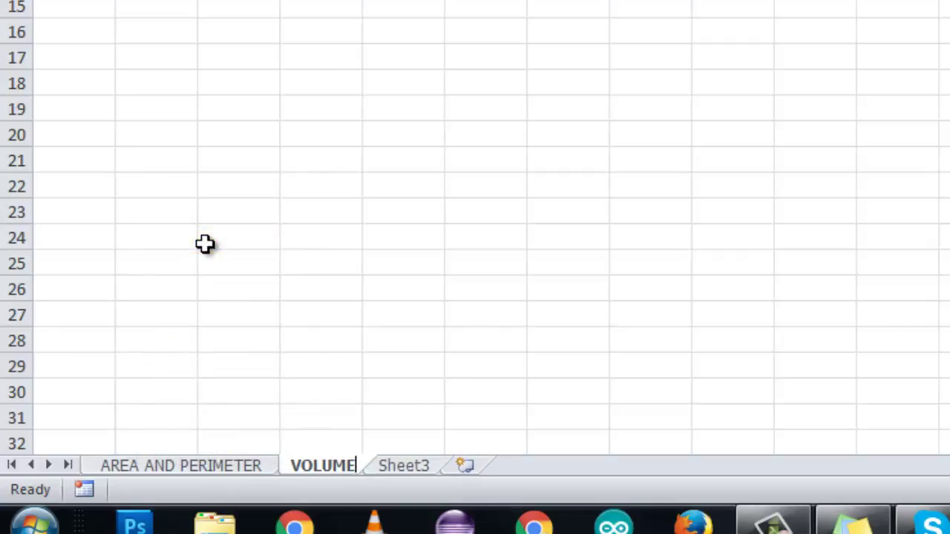
- Rename Sheet3 as CONVERSION
{"action": "left_click", "coordinate": [414, 465]}
{"action": "right_click", "coordinate": [420, 465]}
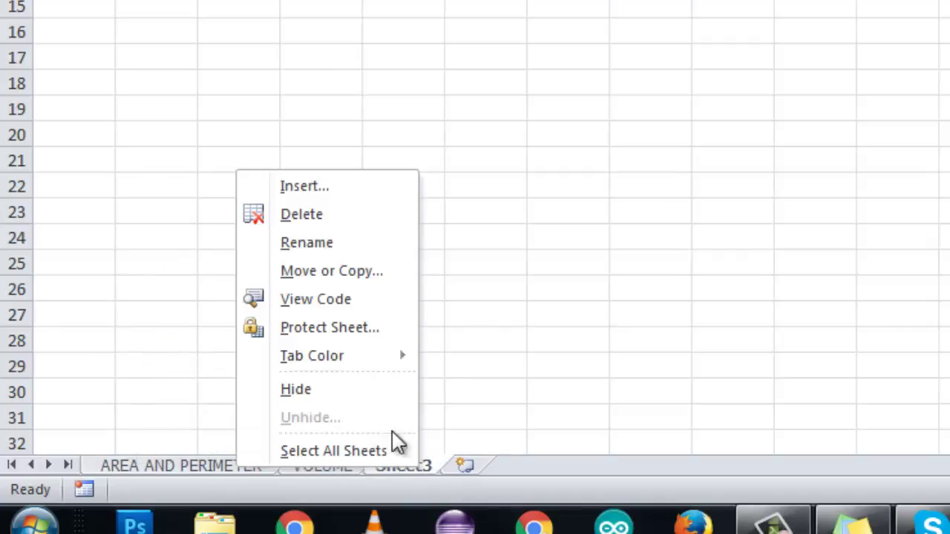
{"action": "left_click", "coordinate": [297, 245]}
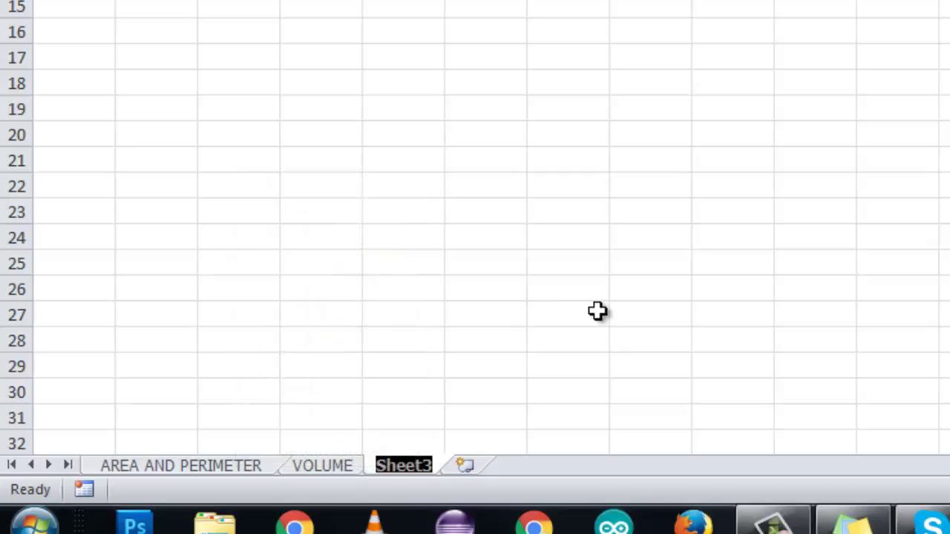
{"action": "type", "text": "CONVERSION"}
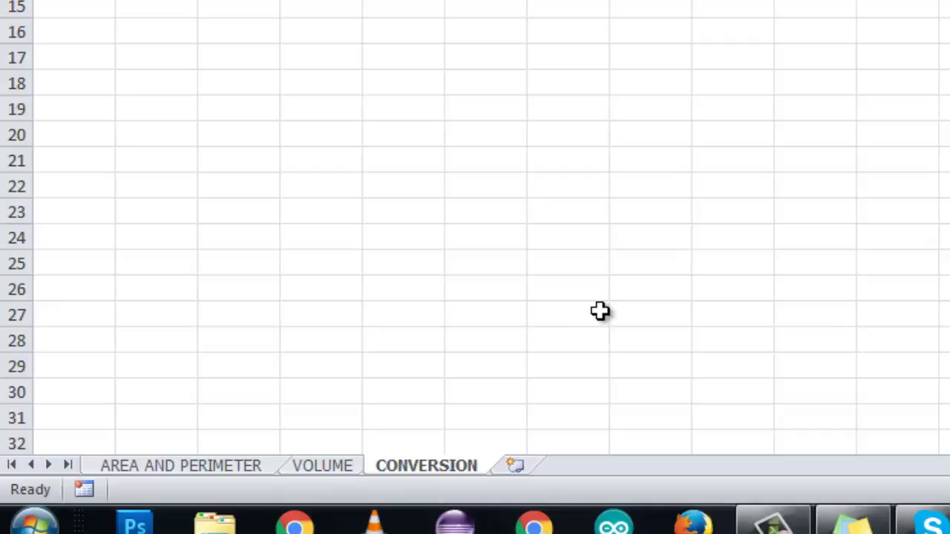
{"action": "left_click", "coordinate": [599, 311]}
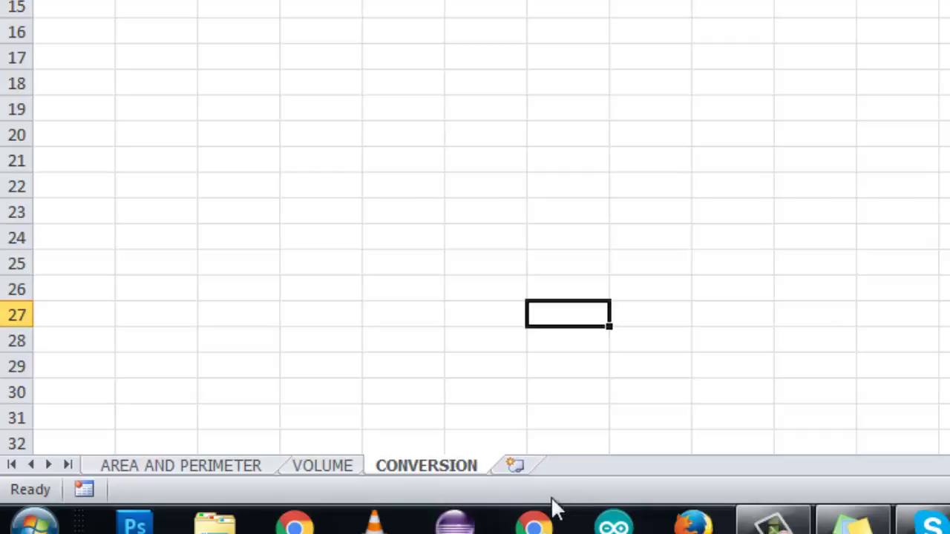
- Add a fourth worksheet after CONVERSION and name it QUADRATIC EQUATION
{"action": "left_click", "coordinate": [521, 472]}
{"action": "right_click", "coordinate": [536, 468]}
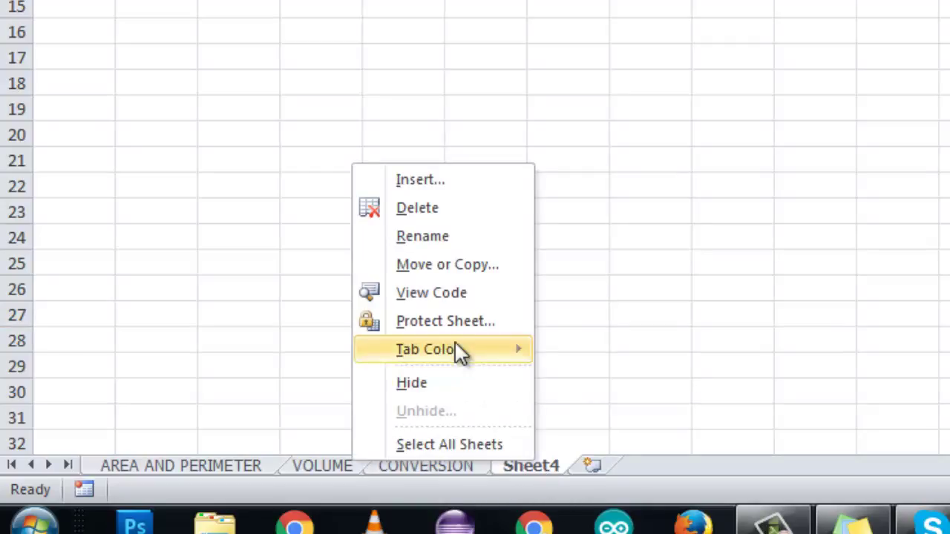
{"action": "left_click", "coordinate": [425, 238]}
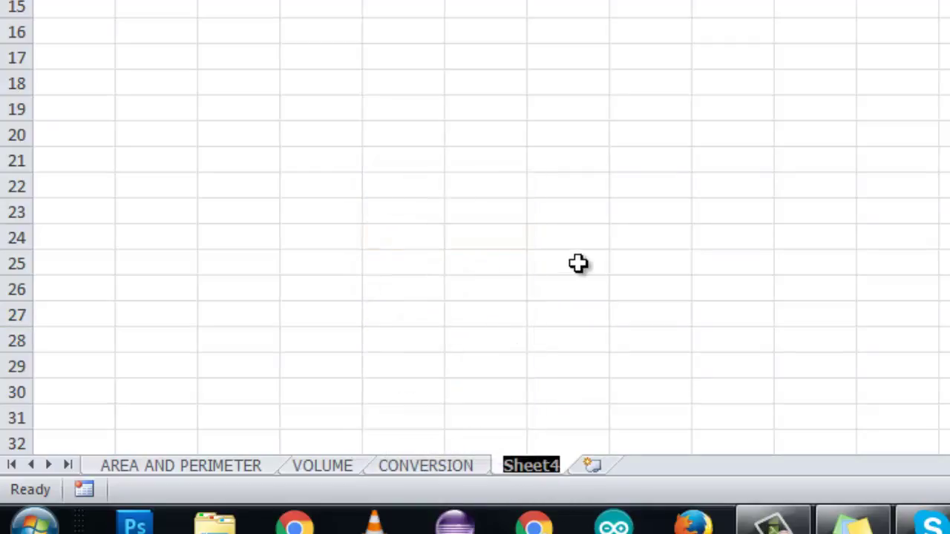
{"action": "type", "text": "QUAD"}
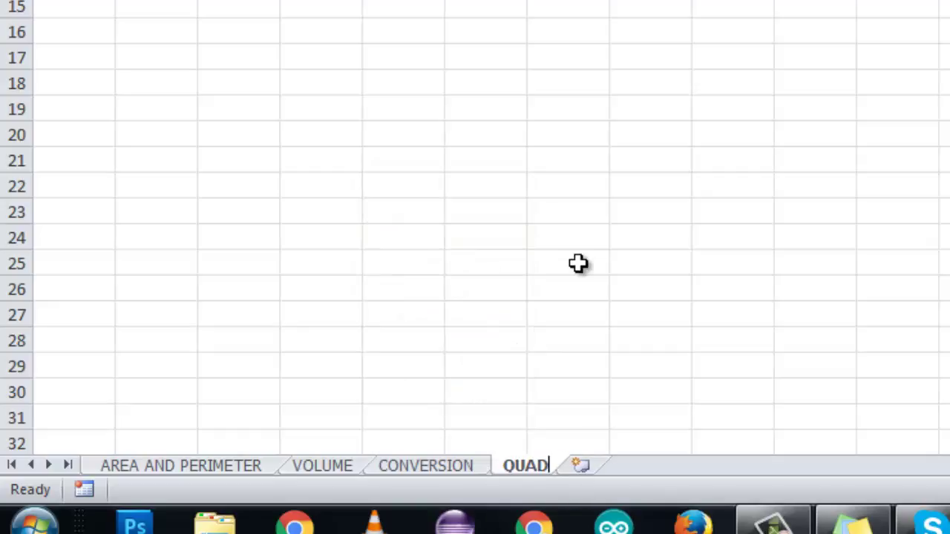
{"action": "type", "text": "RATIC EQUATION"}
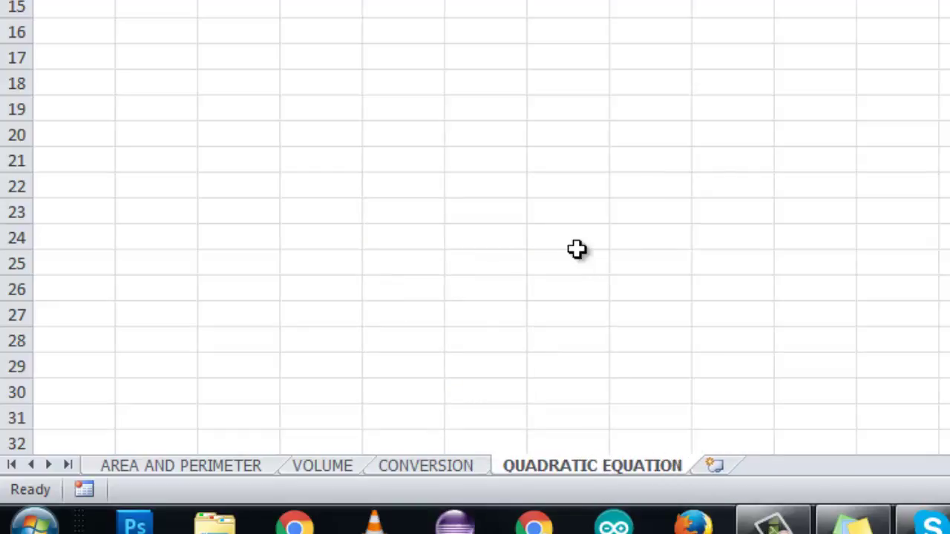
{"action": "left_click", "coordinate": [577, 248]}
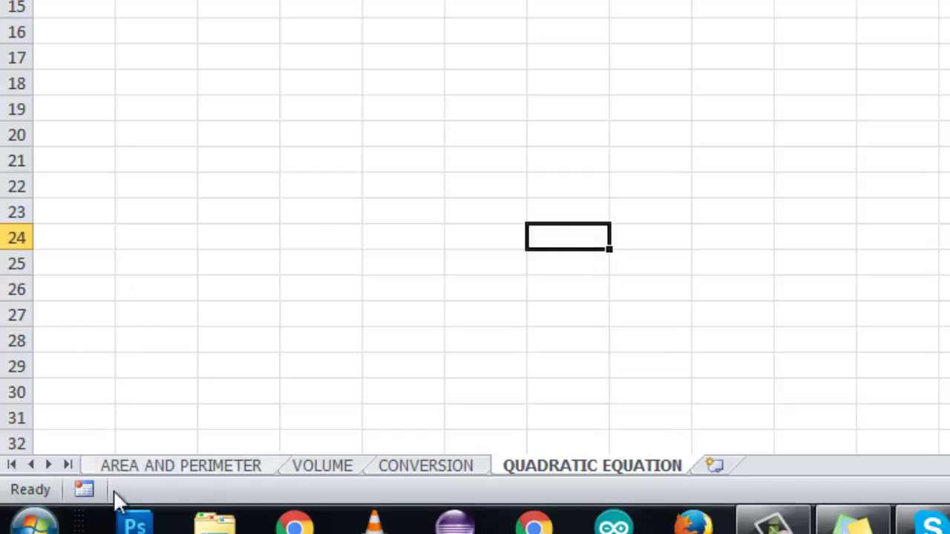
- On the AREA AND PERIMETER sheet, merge and center cells A1:D1 and enter the heading RECTANGLE
{"action": "left_click", "coordinate": [134, 471]}
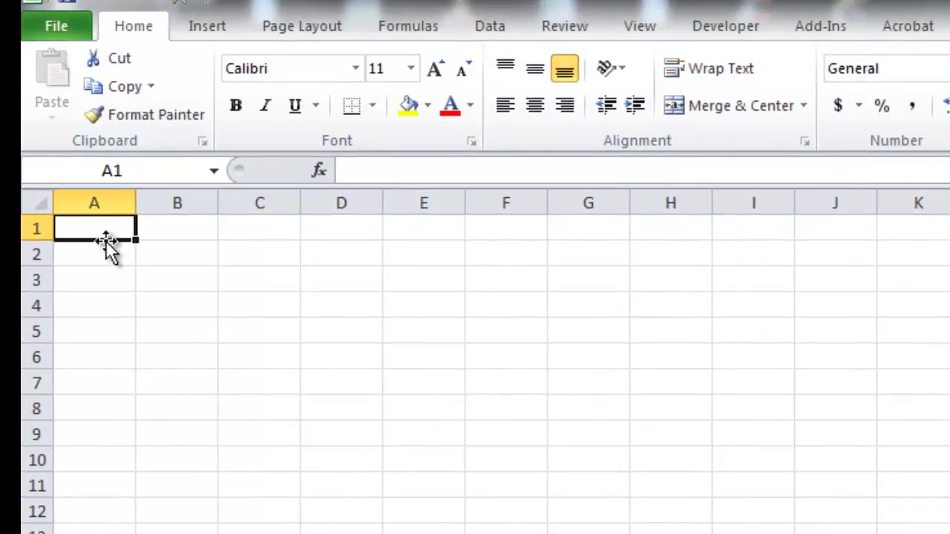
{"action": "left_click_drag", "start_coordinate": [112, 229], "coordinate": [433, 229]}
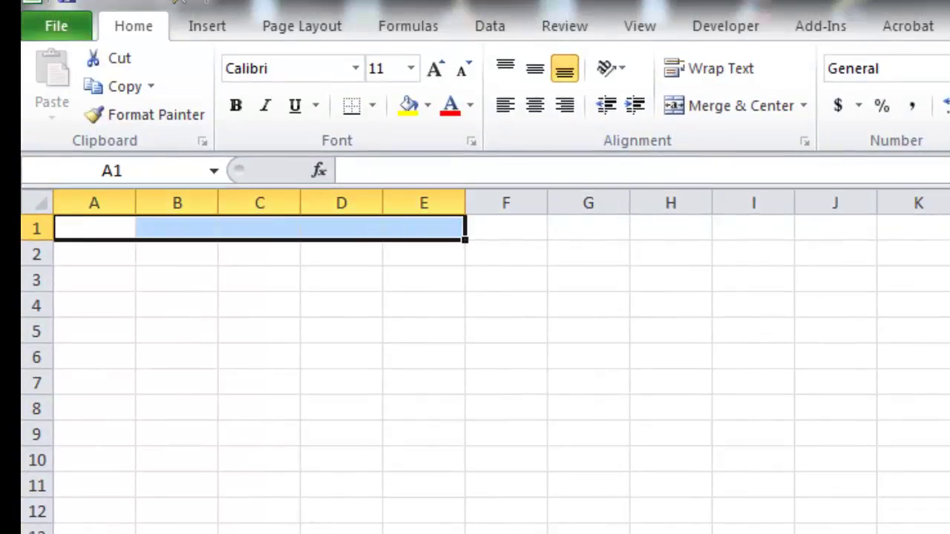
{"action": "left_click", "coordinate": [309, 426]}
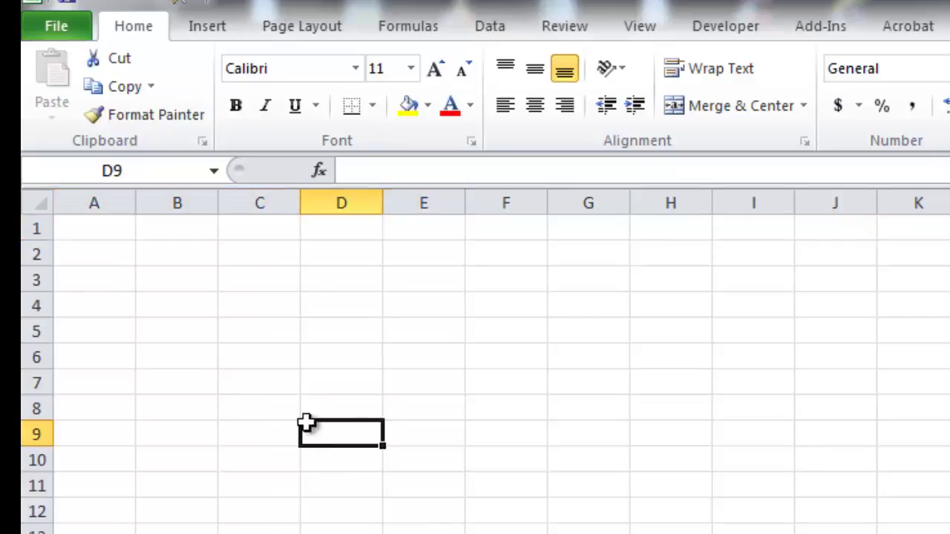
{"action": "left_click_drag", "start_coordinate": [108, 227], "coordinate": [352, 223]}
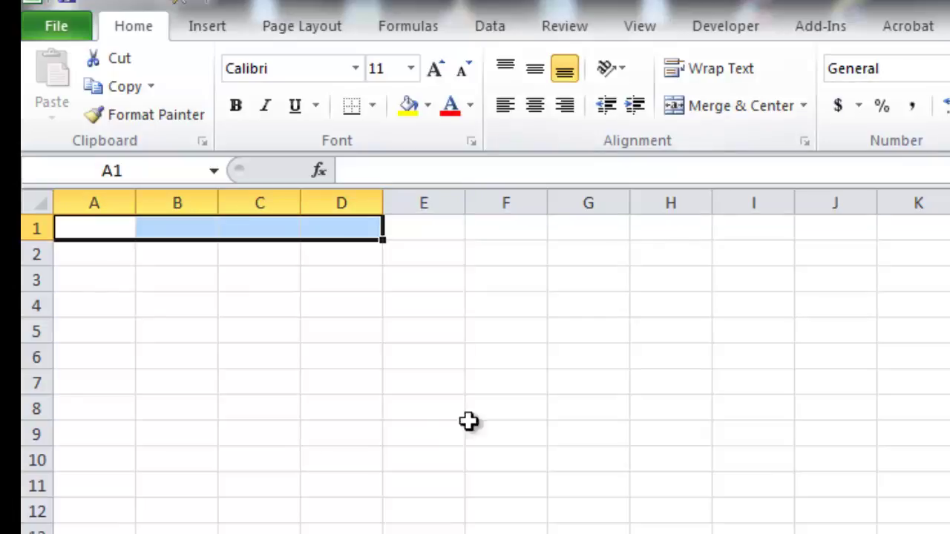
{"action": "left_click", "coordinate": [724, 106]}
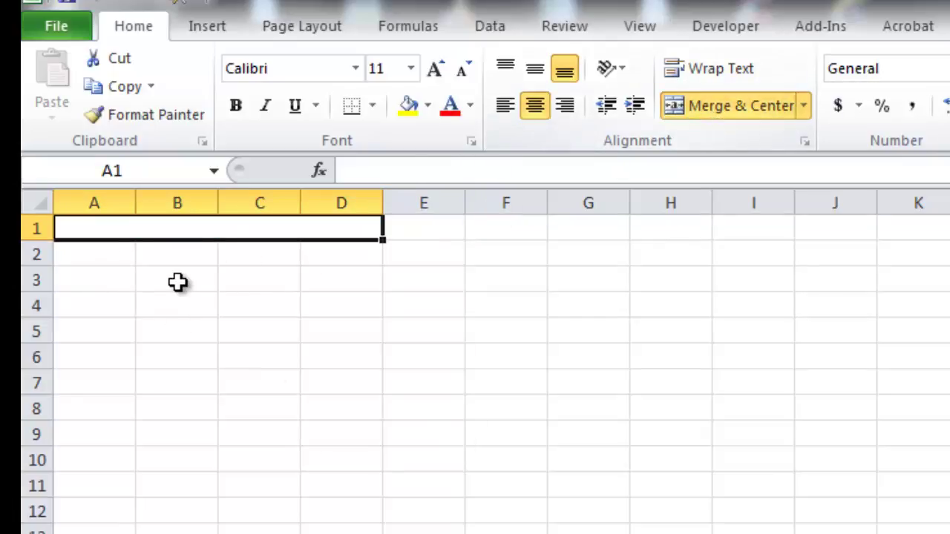
{"action": "type", "text": "RECTANGLE"}
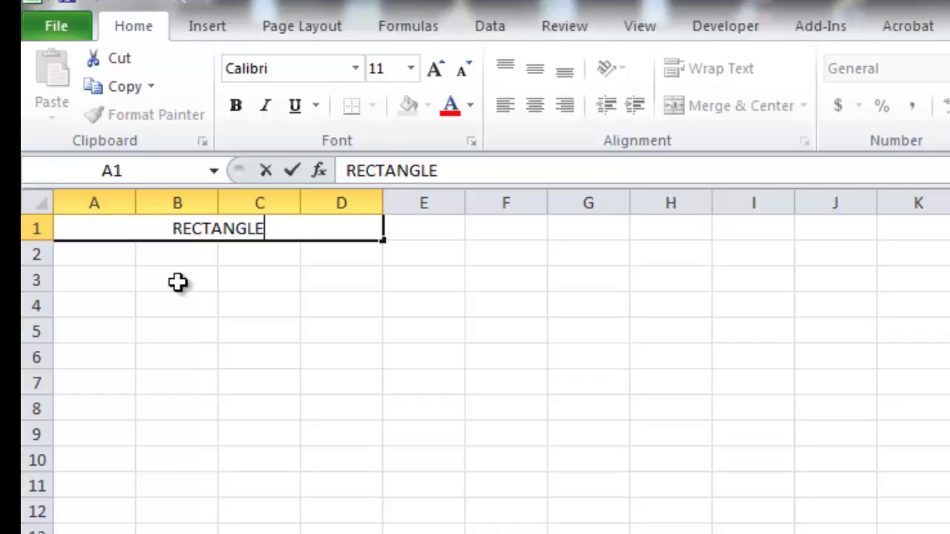
{"action": "key", "text": "Return"}
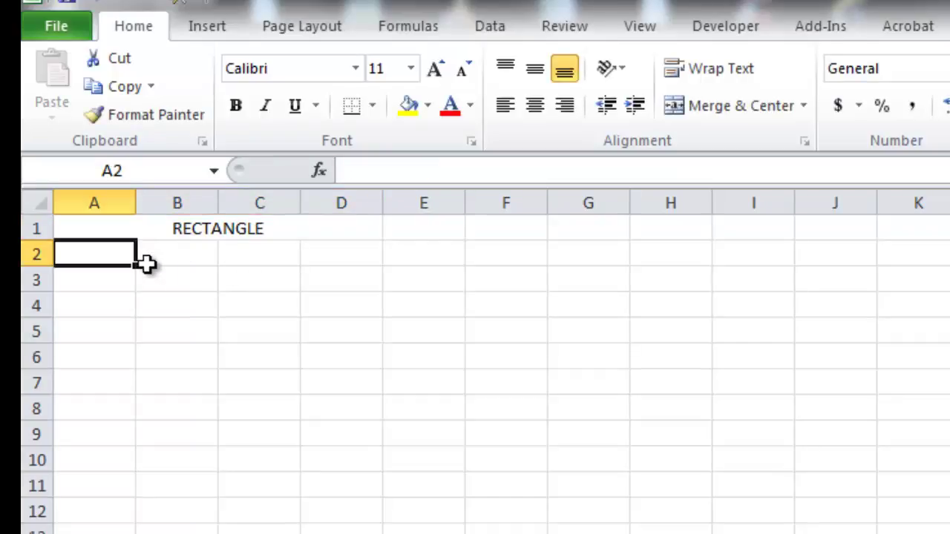
- Enter the labels WIDTH, LENGTH, AREA and PERIMETER in cells A2 to A5 and fit column A to its contents
{"action": "type", "text": "WIDTH"}
{"action": "key", "text": "Return"}
{"action": "type", "text": "LE"}
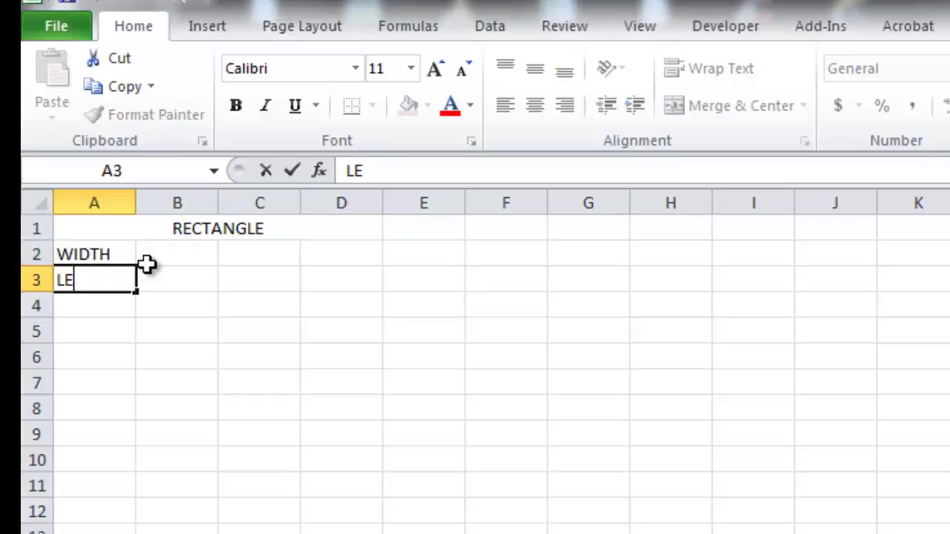
{"action": "type", "text": "NGTH"}
{"action": "key", "text": "Return"}
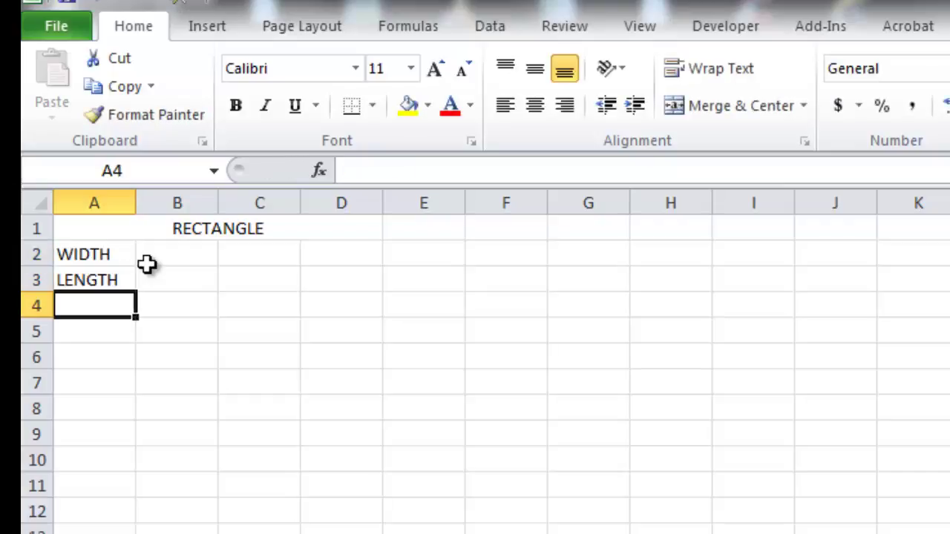
{"action": "type", "text": "AREA"}
{"action": "key", "text": "Return"}
{"action": "type", "text": "PE"}
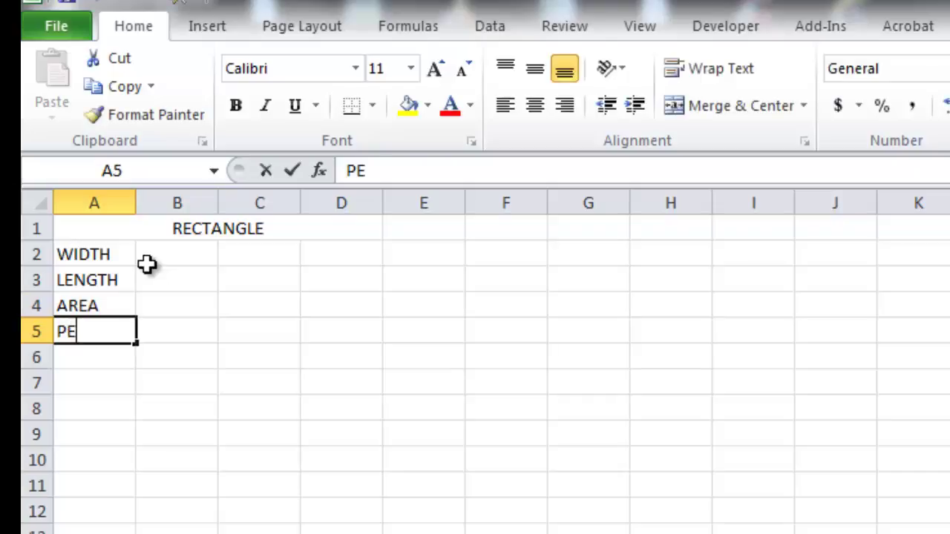
{"action": "type", "text": "RIMETER"}
{"action": "key", "text": "Return"}
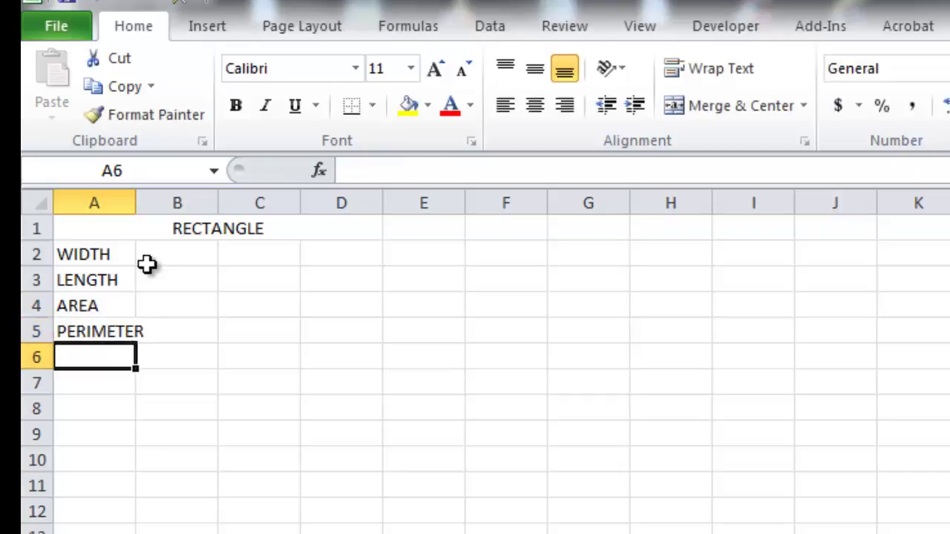
{"action": "double_click", "coordinate": [141, 211]}
- Enter the rectangle's area formula =B2*B3 in cell B4, multiplying the width cell by the length cell
{"action": "left_click", "coordinate": [174, 242]}
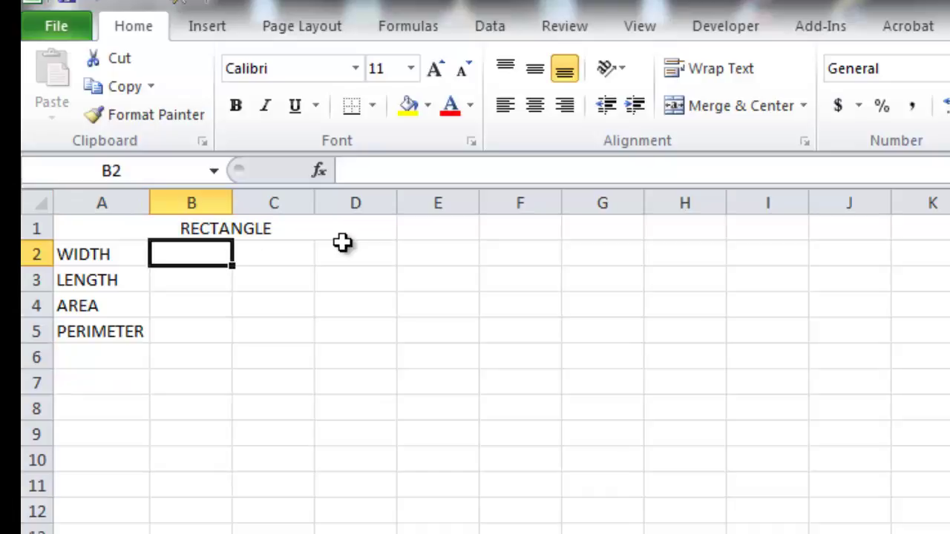
{"action": "key", "text": "Down"}
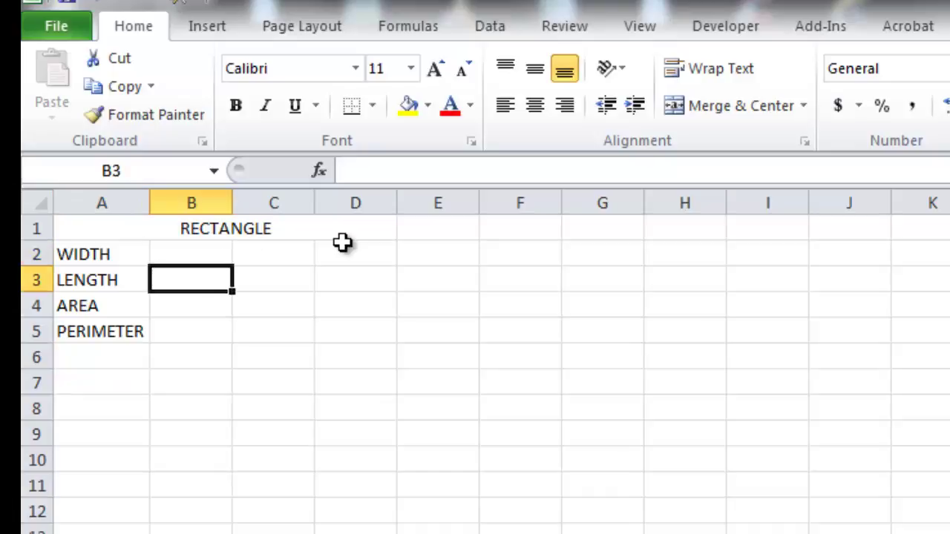
{"action": "key", "text": "Down"}
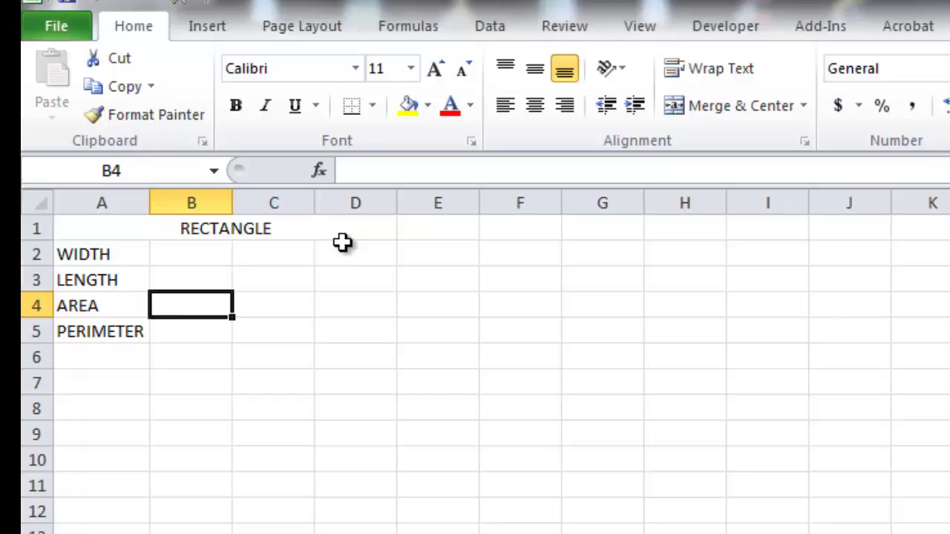
{"action": "type", "text": "="}
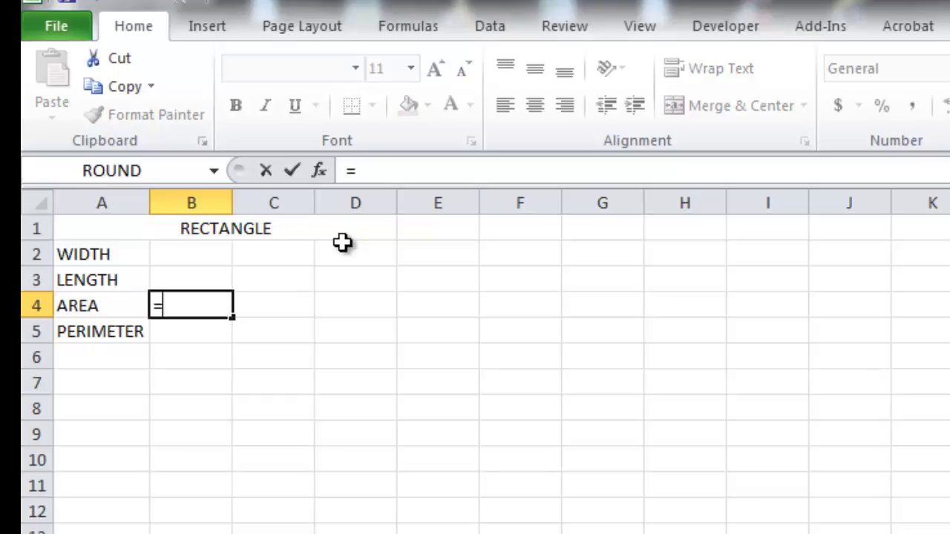
{"action": "left_click", "coordinate": [188, 256]}
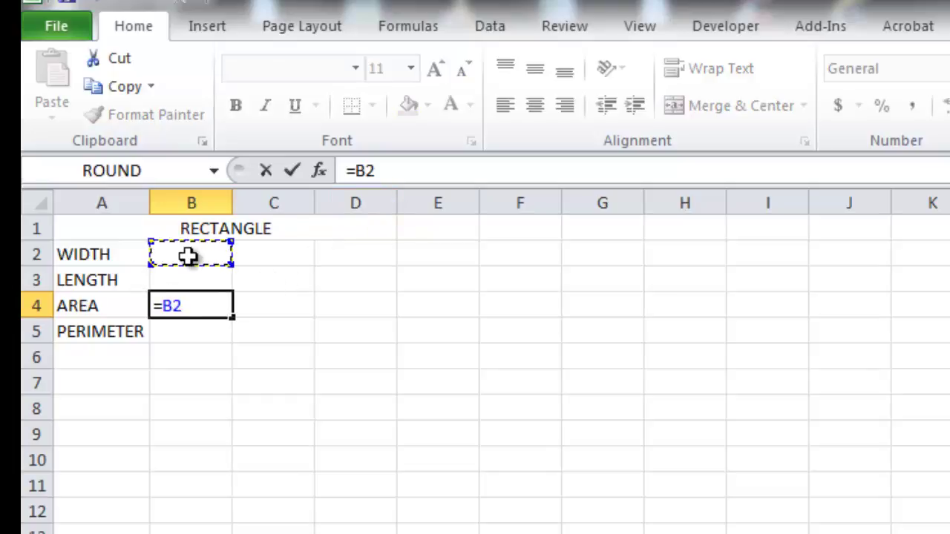
{"action": "type", "text": "*"}
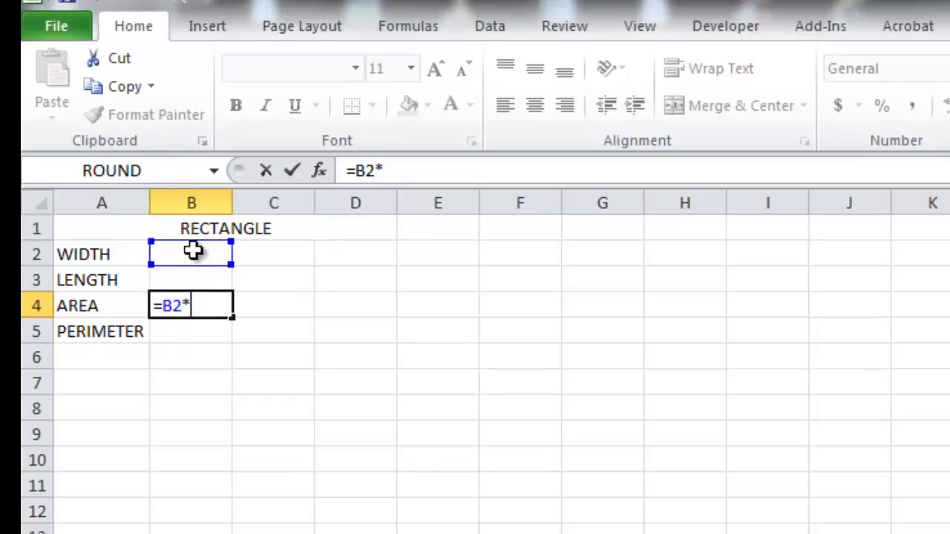
{"action": "left_click", "coordinate": [190, 280]}
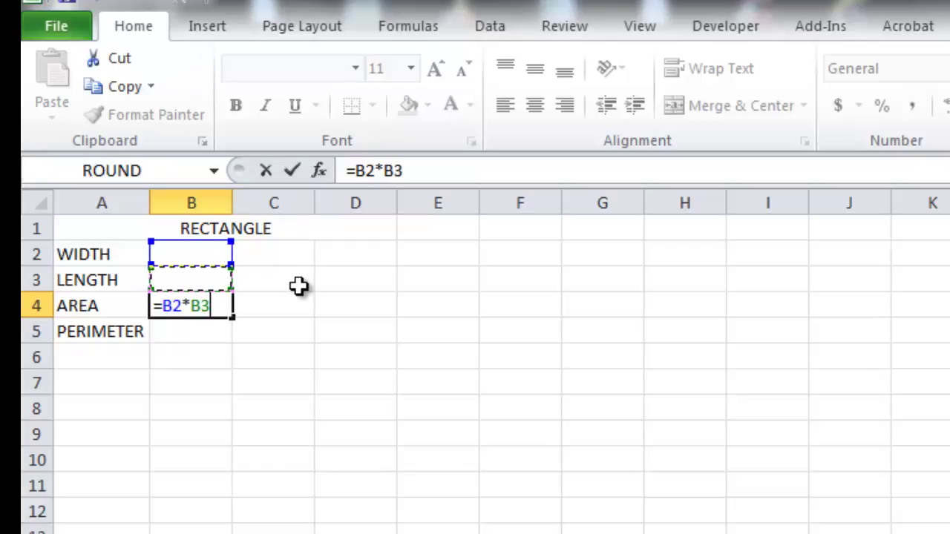
{"action": "key", "text": "Return"}
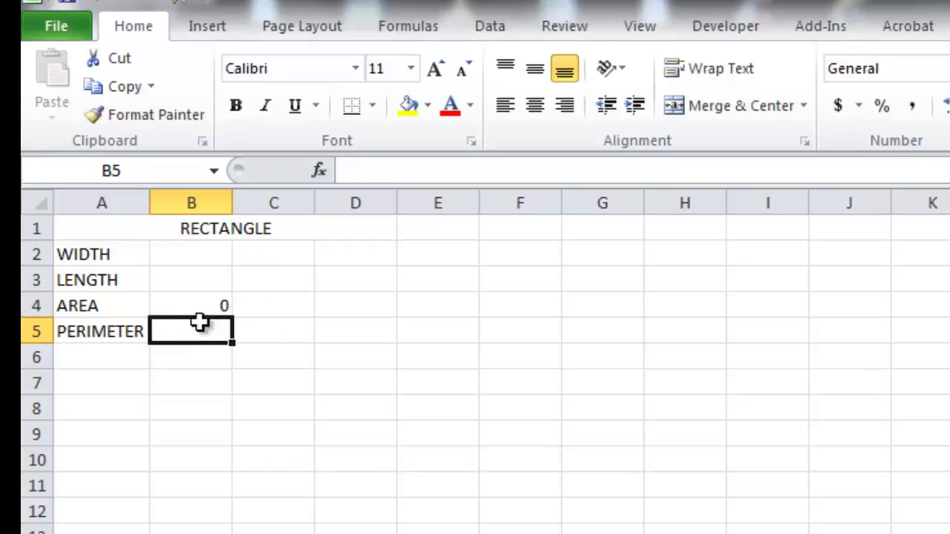
- Enter the rectangle's perimeter formula =2*B2+2*B3 in cell B5
{"action": "left_click", "coordinate": [388, 178]}
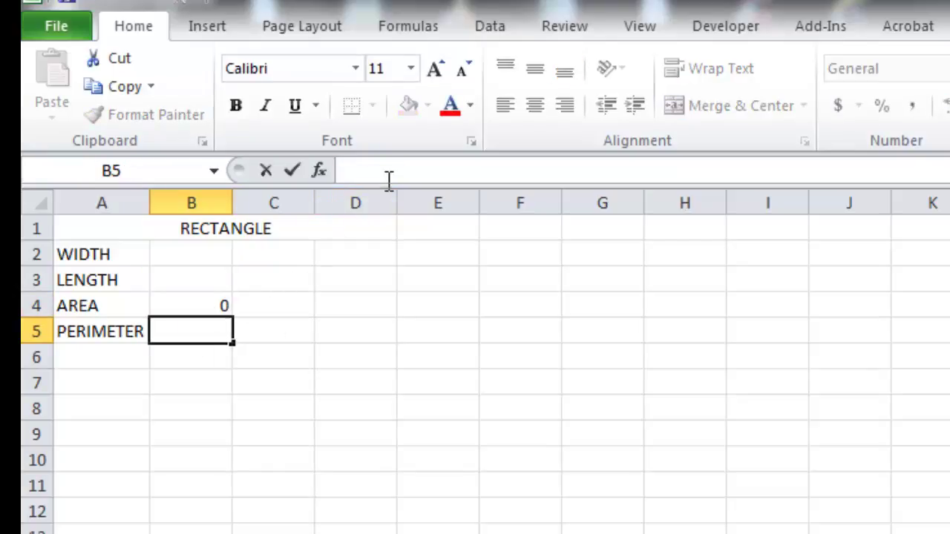
{"action": "type", "text": "="}
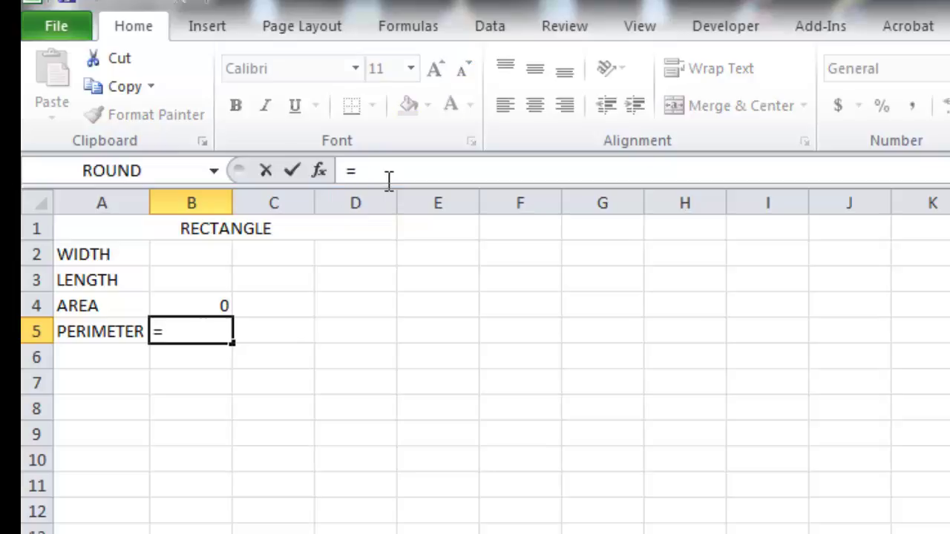
{"action": "type", "text": "2"}
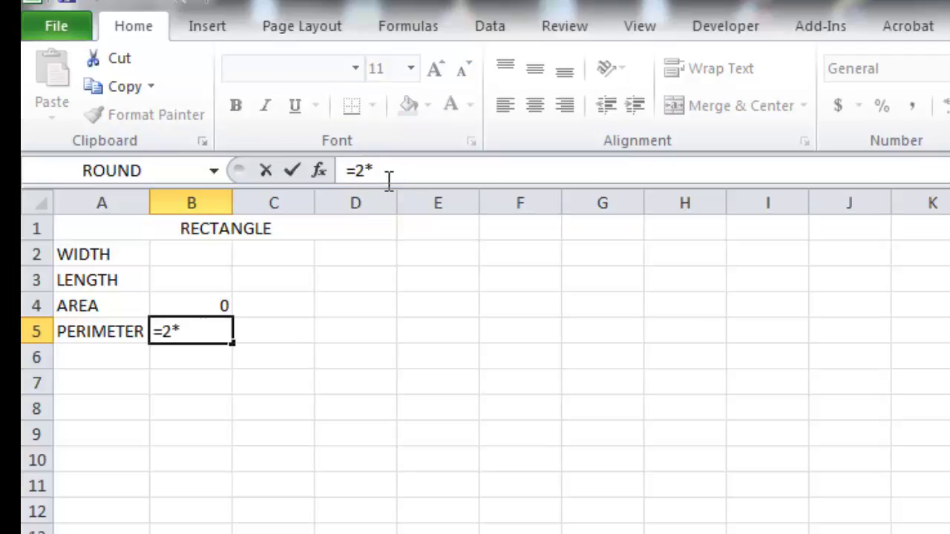
{"action": "type", "text": "*"}
{"action": "left_click", "coordinate": [204, 253]}
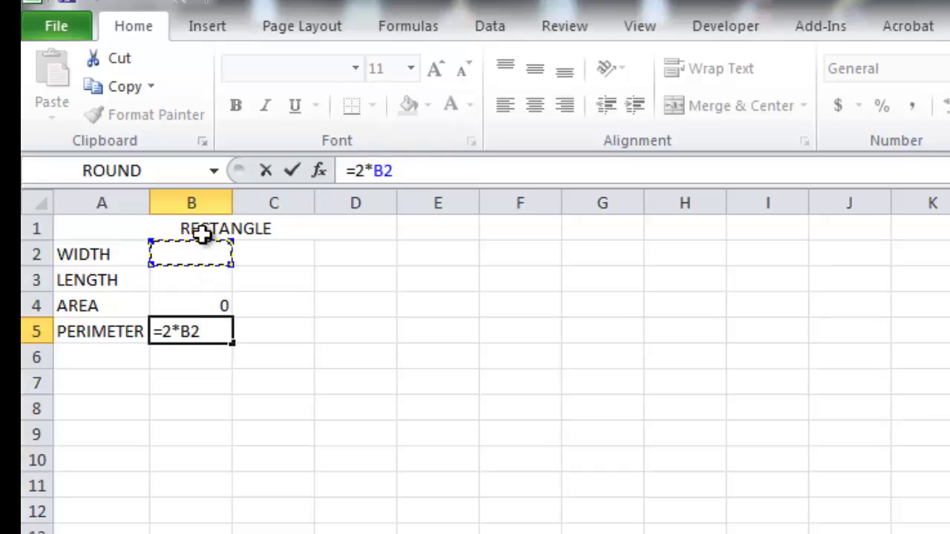
{"action": "type", "text": "+"}
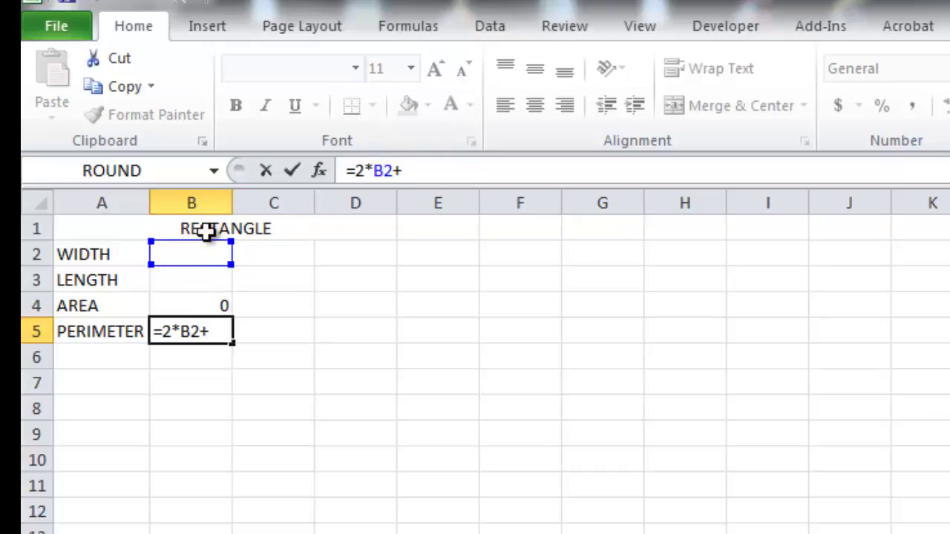
{"action": "type", "text": "2*"}
{"action": "left_click", "coordinate": [221, 281]}
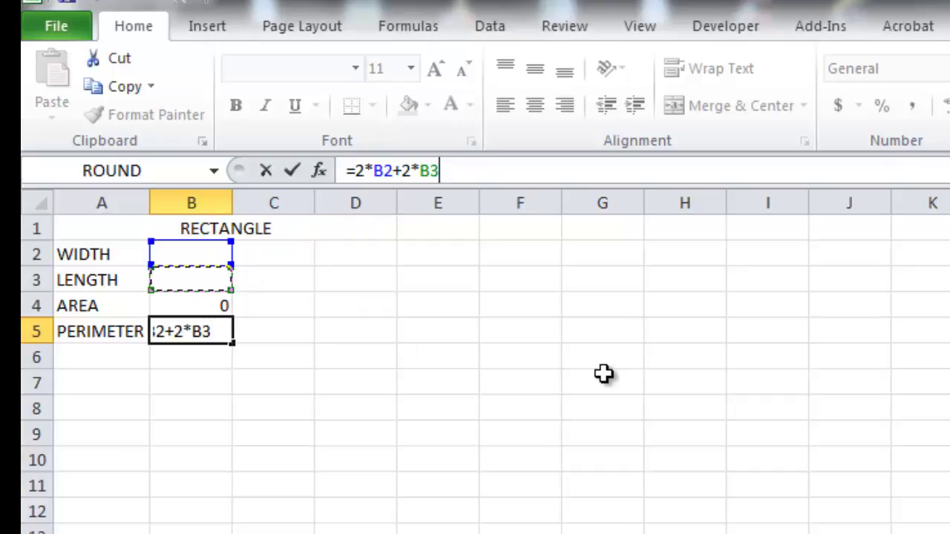
{"action": "key", "text": "Return"}
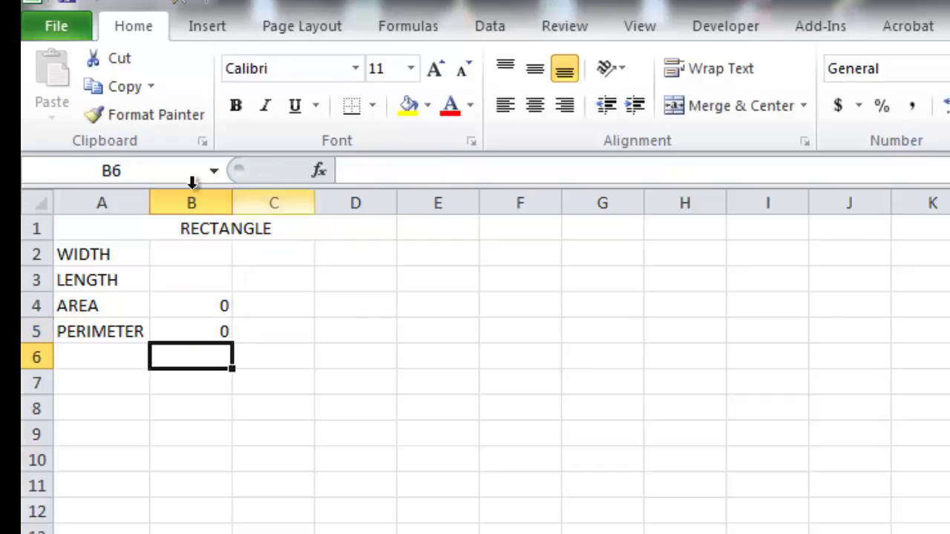
- Enter a width of 125 in cell B2 and a length of 100 in cell B3
{"action": "left_click", "coordinate": [186, 252]}
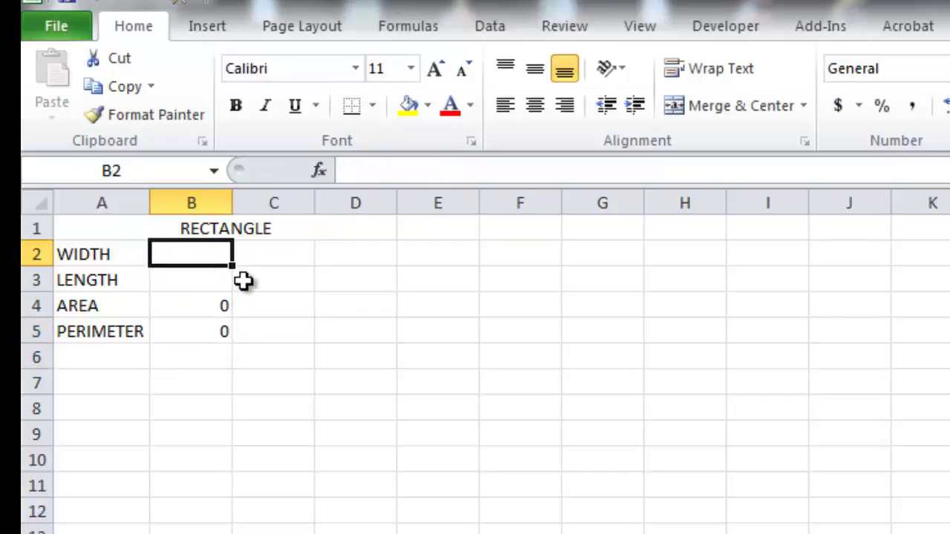
{"action": "type", "text": "125"}
{"action": "key", "text": "Return"}
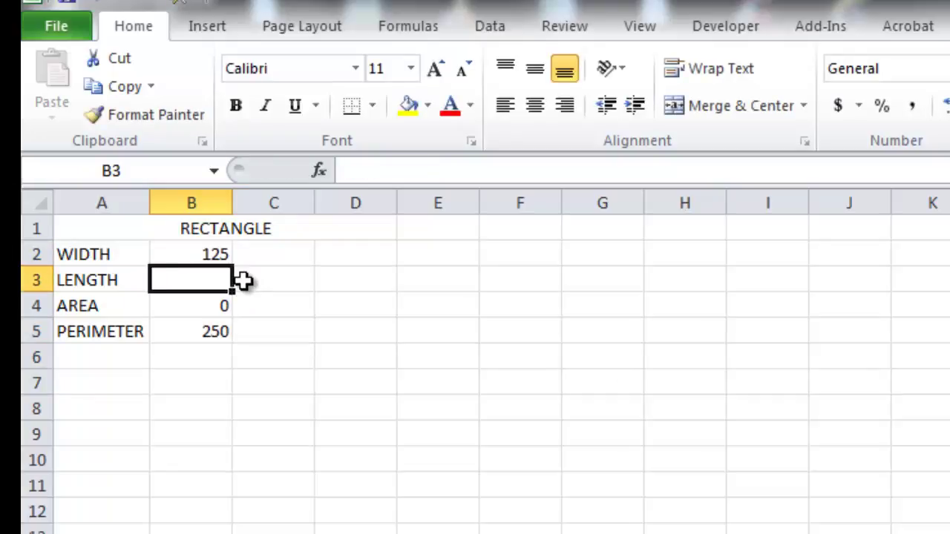
{"action": "type", "text": "10"}
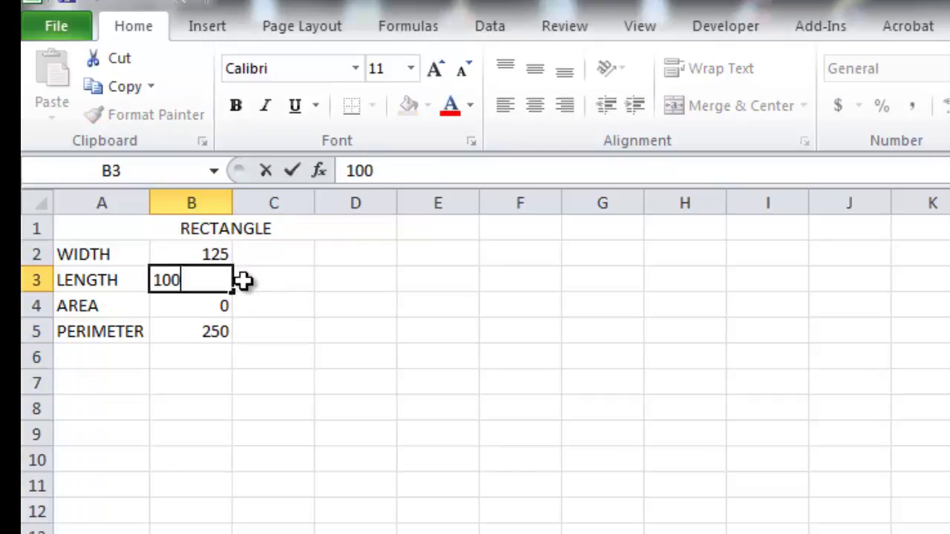
{"action": "type", "text": "0"}
{"action": "key", "text": "Return"}
{"action": "left_click", "coordinate": [330, 458]}
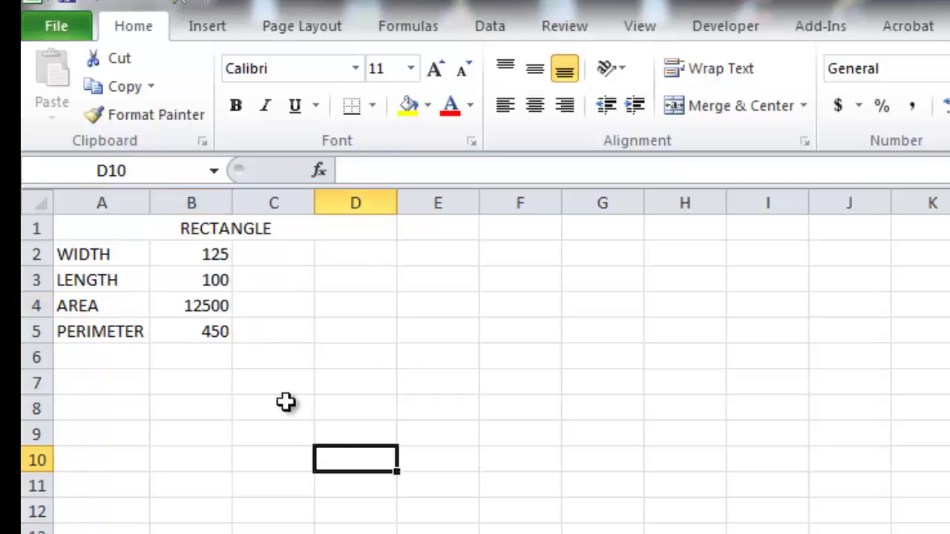
- Try a thick box border and all borders on the range A1:D13, and clear the range's borders
{"action": "left_click_drag", "start_coordinate": [117, 227], "coordinate": [146, 530]}
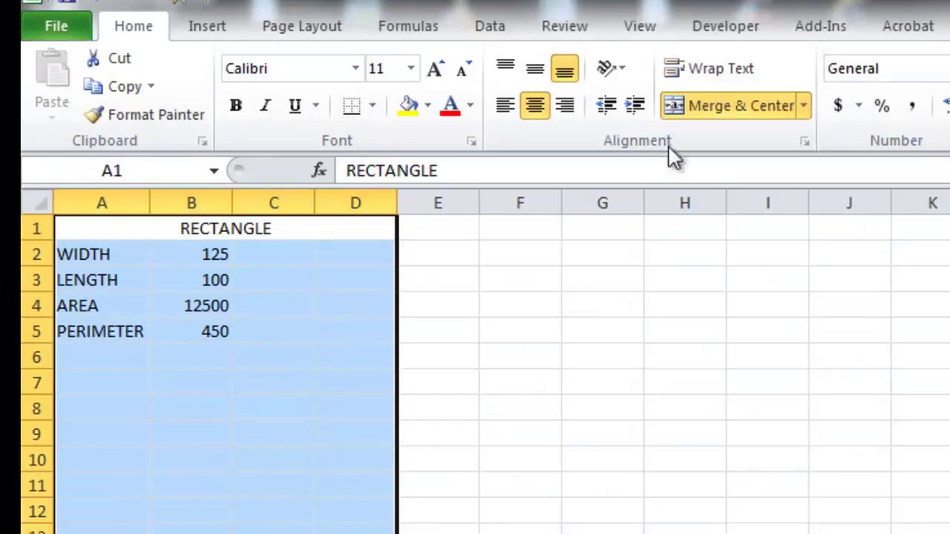
{"action": "left_click", "coordinate": [372, 105]}
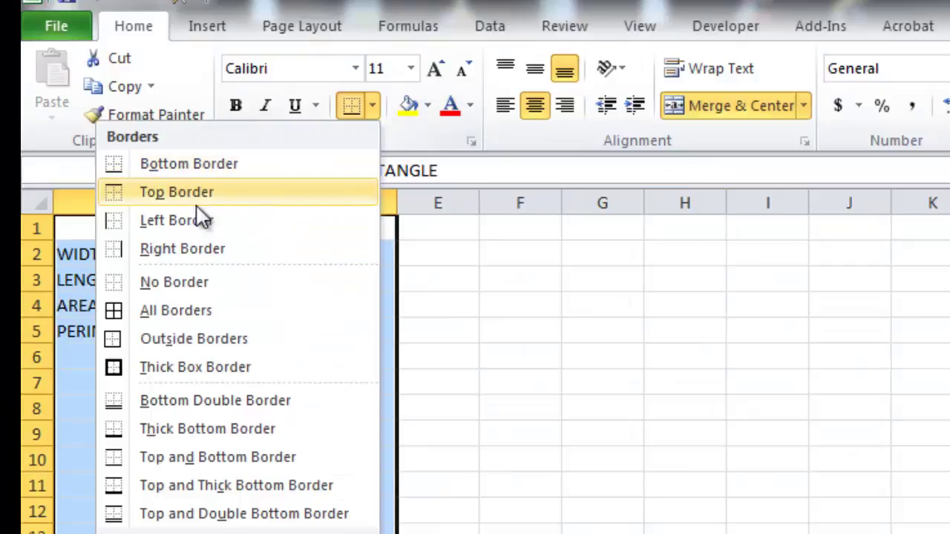
{"action": "left_click", "coordinate": [160, 368]}
{"action": "left_click", "coordinate": [471, 487]}
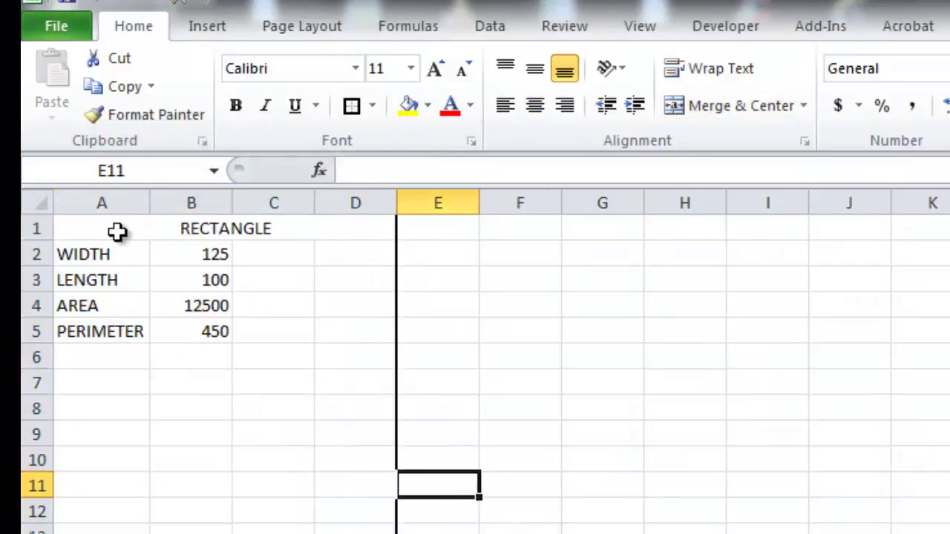
{"action": "left_click_drag", "start_coordinate": [121, 230], "coordinate": [151, 530]}
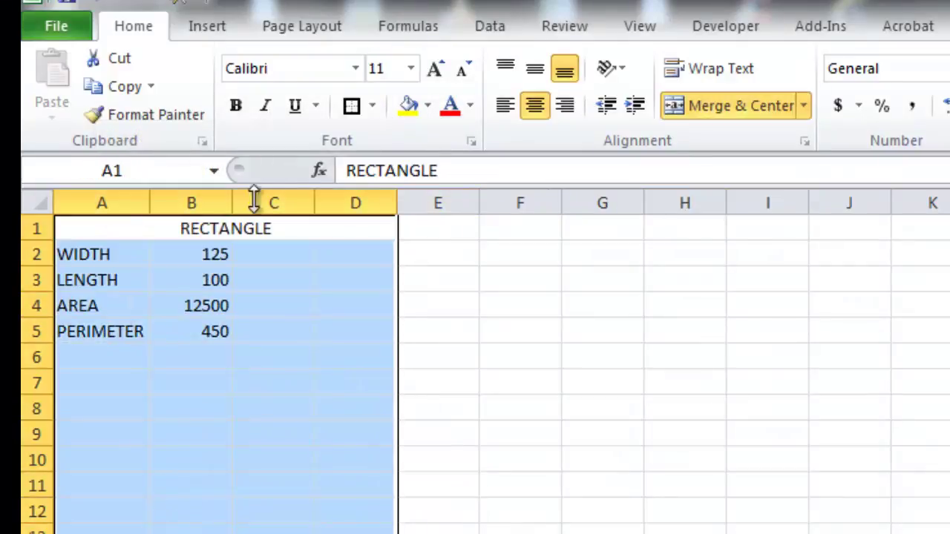
{"action": "left_click", "coordinate": [380, 104]}
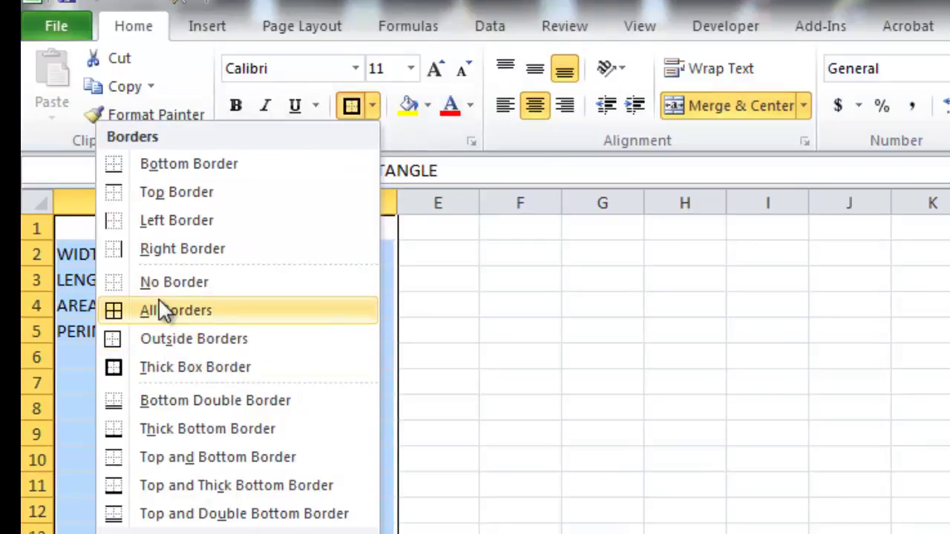
{"action": "left_click", "coordinate": [158, 311]}
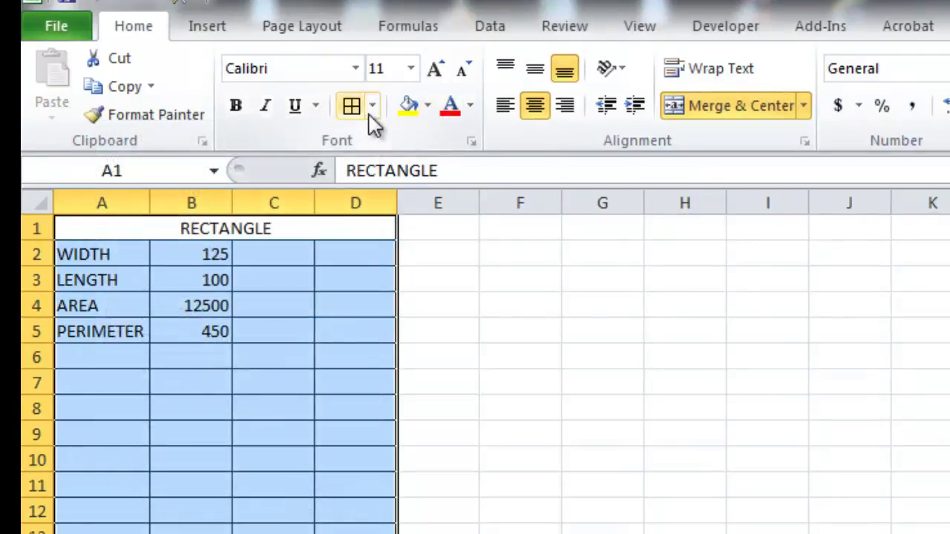
{"action": "left_click", "coordinate": [374, 112]}
{"action": "left_click", "coordinate": [178, 286]}
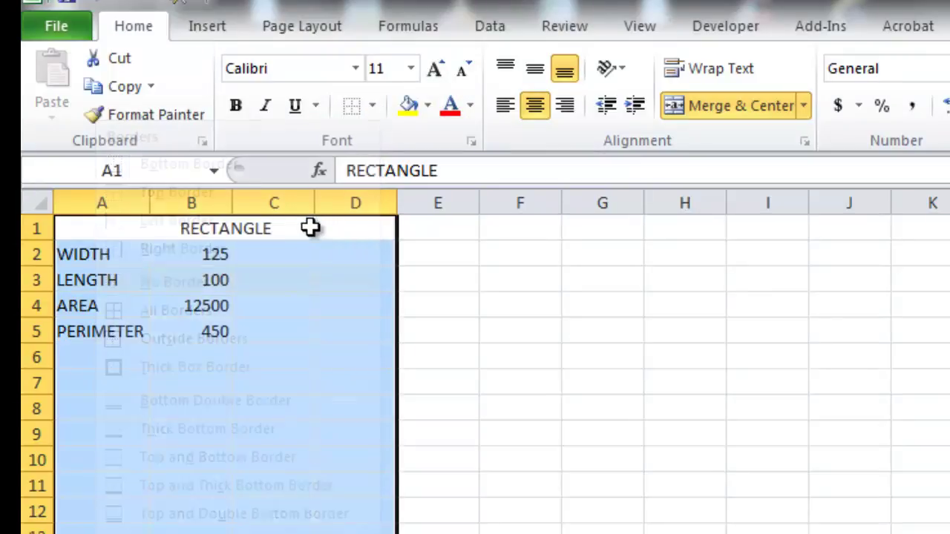
- Fill the range A1:D13 with a light blue theme color
{"action": "left_click", "coordinate": [428, 107]}
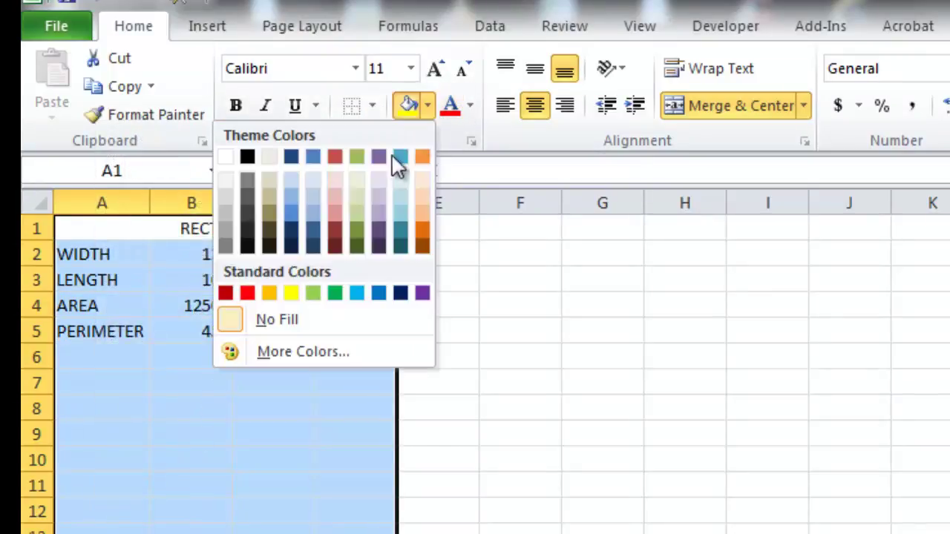
{"action": "left_click", "coordinate": [289, 206]}
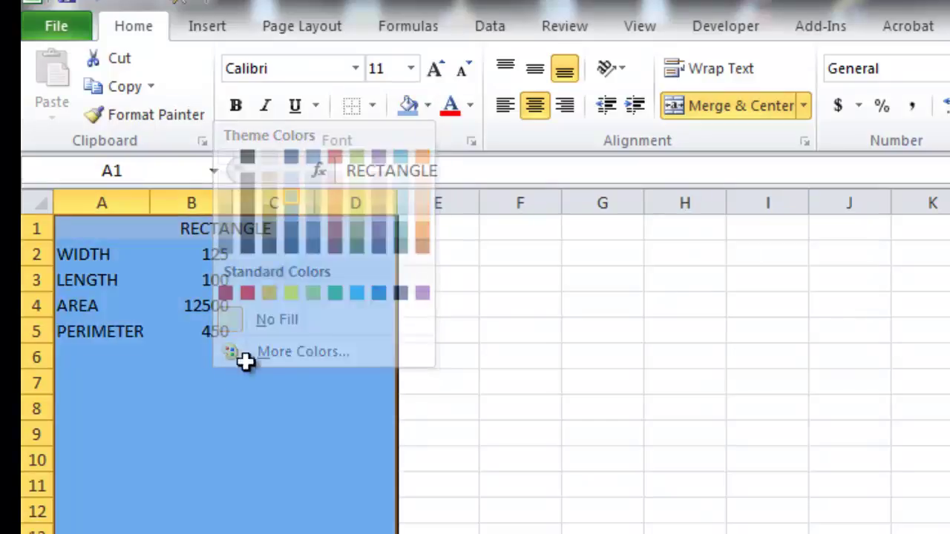
{"action": "left_click", "coordinate": [193, 433]}
- Apply all borders to the rectangle table in cells A1:D5
{"action": "left_click_drag", "start_coordinate": [193, 227], "coordinate": [178, 332]}
{"action": "left_click", "coordinate": [374, 109]}
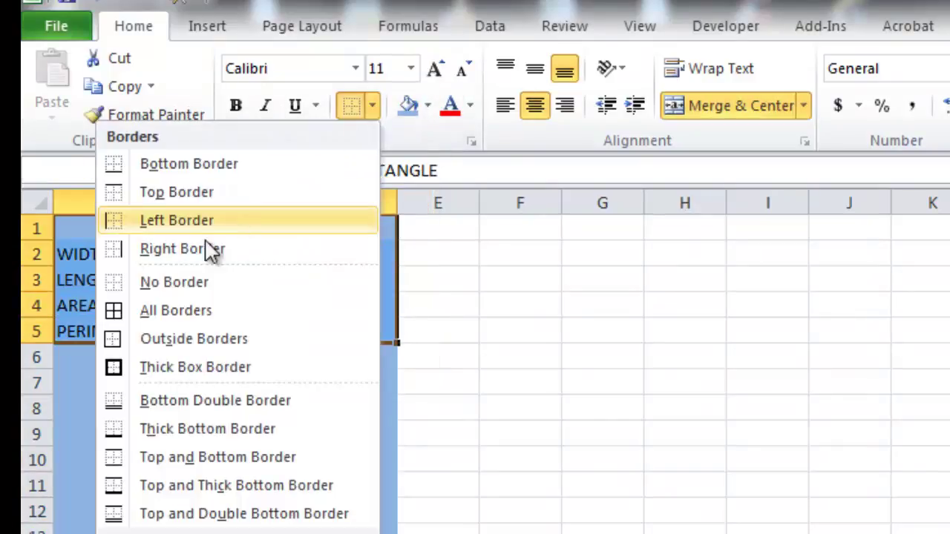
{"action": "left_click", "coordinate": [174, 309]}
{"action": "left_click", "coordinate": [471, 300]}
{"action": "left_click", "coordinate": [147, 389]}
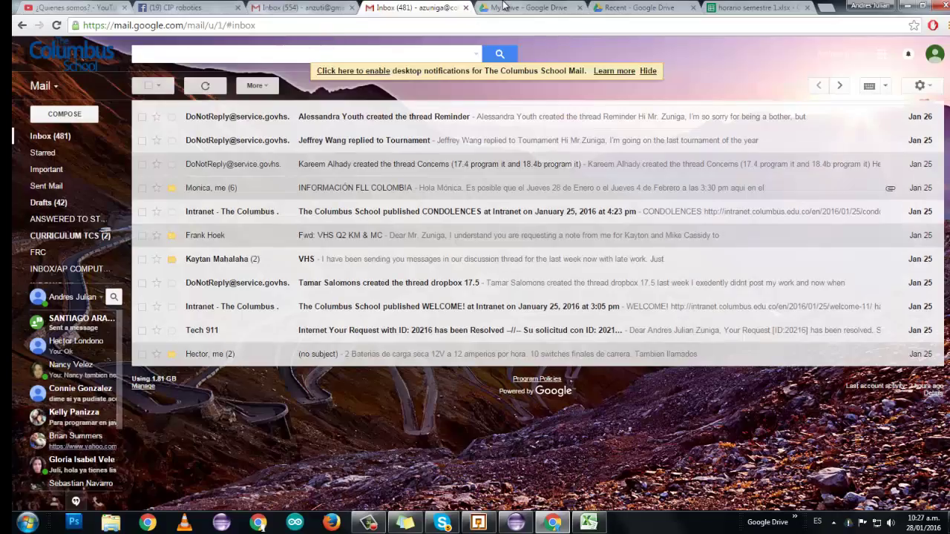
- Switch to the Chrome browser and run a Google image search for RECTANGLE AREA in a new tab
{"action": "left_click", "coordinate": [503, 6]}
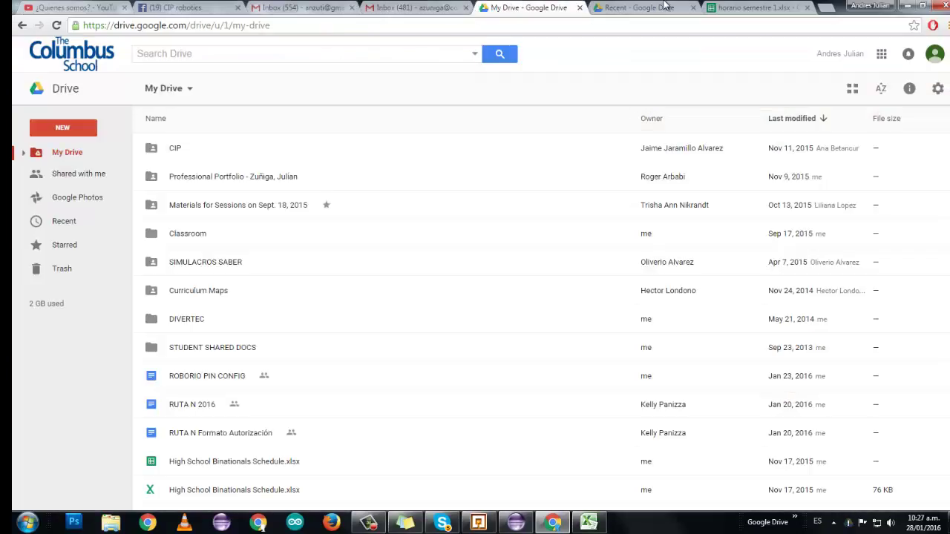
{"action": "left_click", "coordinate": [638, 8]}
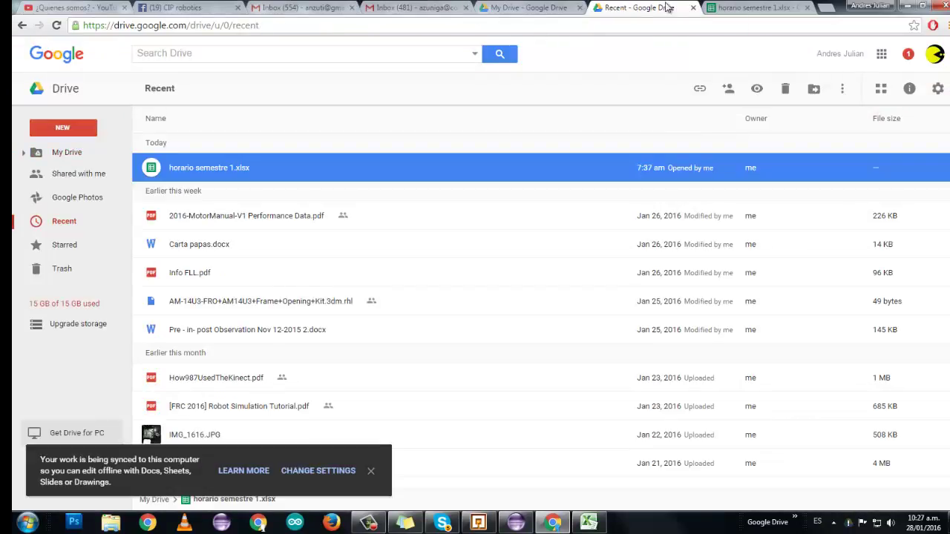
{"action": "left_click", "coordinate": [759, 8]}
{"action": "key", "text": "ctrl+t"}
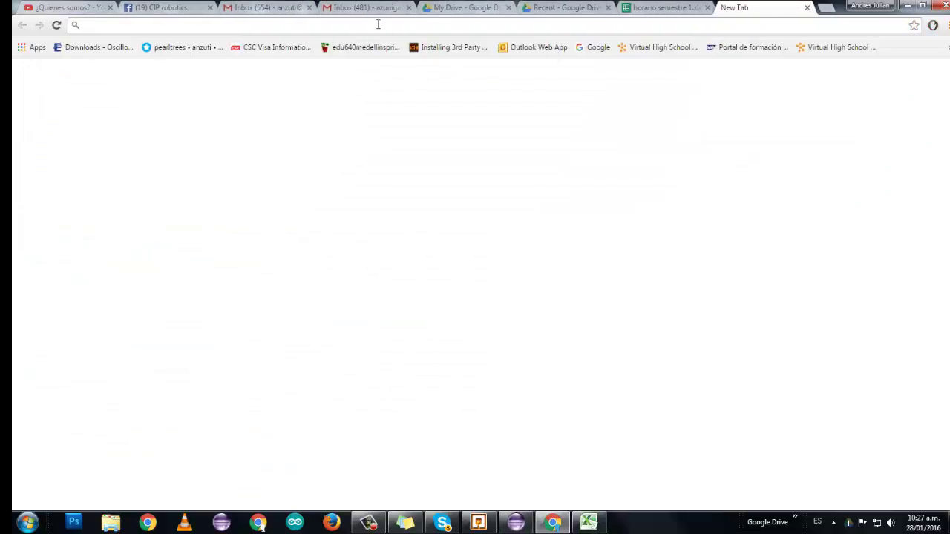
{"action": "type", "text": "RECTANGLE ARE"}
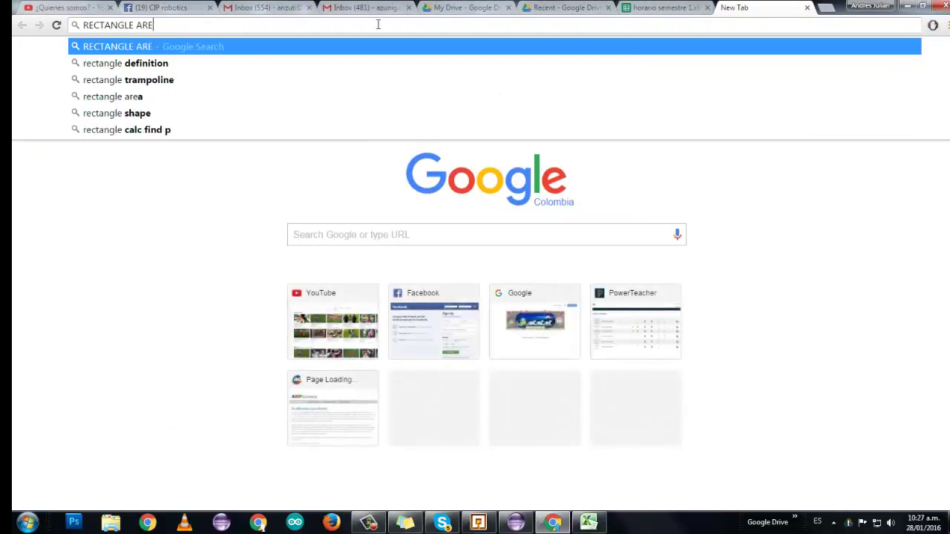
{"action": "type", "text": "A"}
{"action": "key", "text": "Return"}
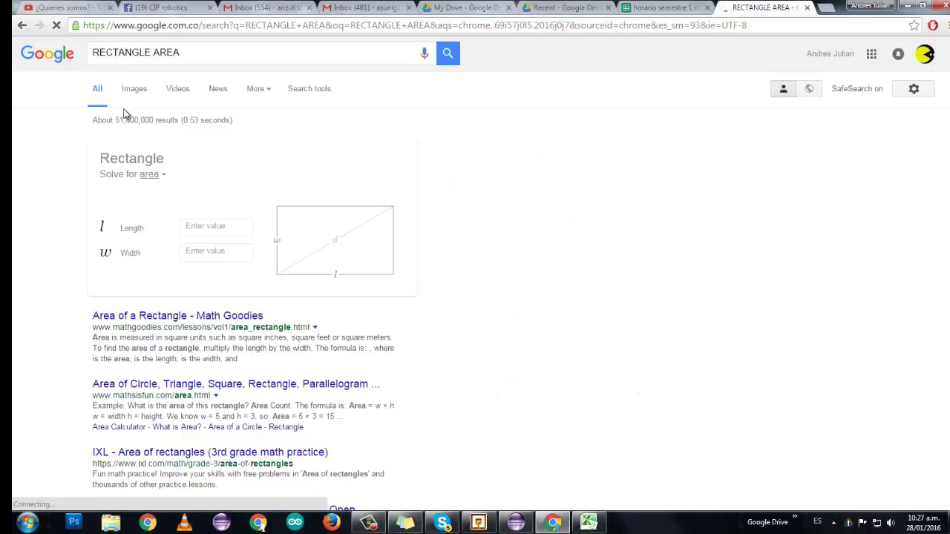
{"action": "left_click", "coordinate": [132, 93]}
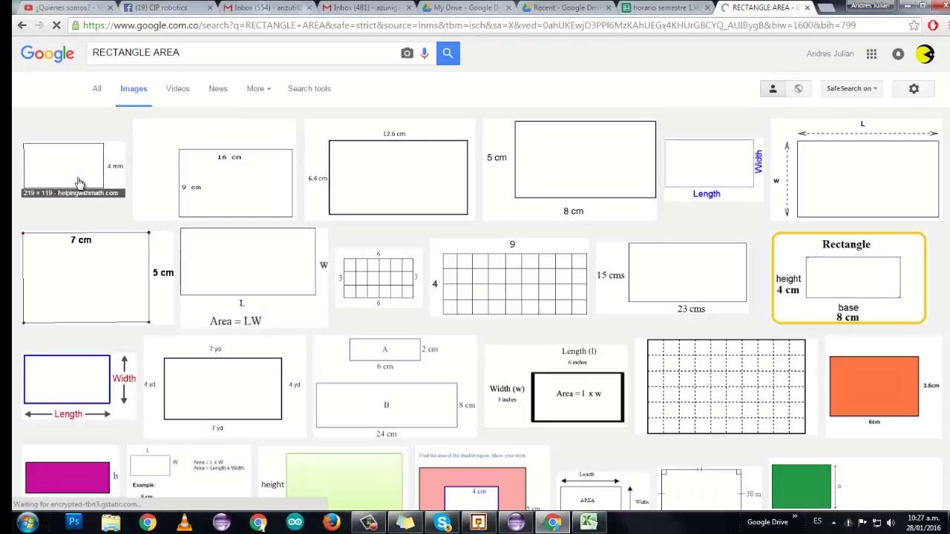
- View the first image result, the 9 mm by 4 mm rectangle, at full size and copy the image
{"action": "left_click", "coordinate": [62, 167]}
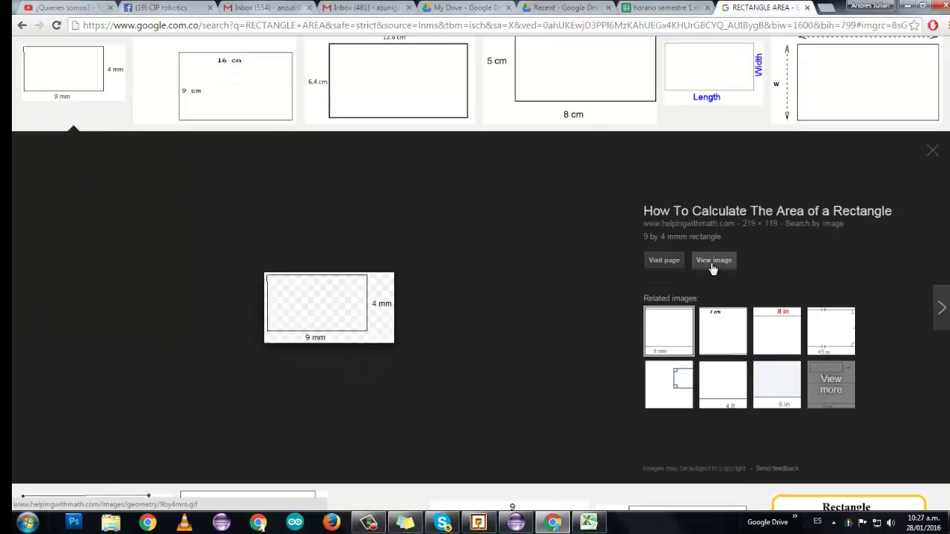
{"action": "left_click", "coordinate": [714, 261]}
{"action": "right_click", "coordinate": [72, 65]}
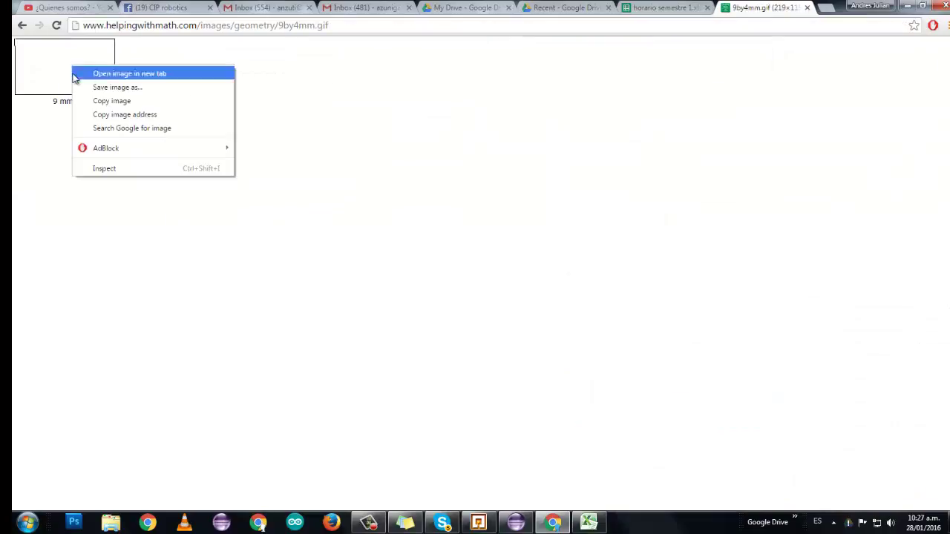
{"action": "left_click", "coordinate": [102, 104]}
- Switch back to Excel, paste the rectangle image with source formatting, and position it in the blue area below the table, around A7:D12
{"action": "left_click", "coordinate": [588, 522]}
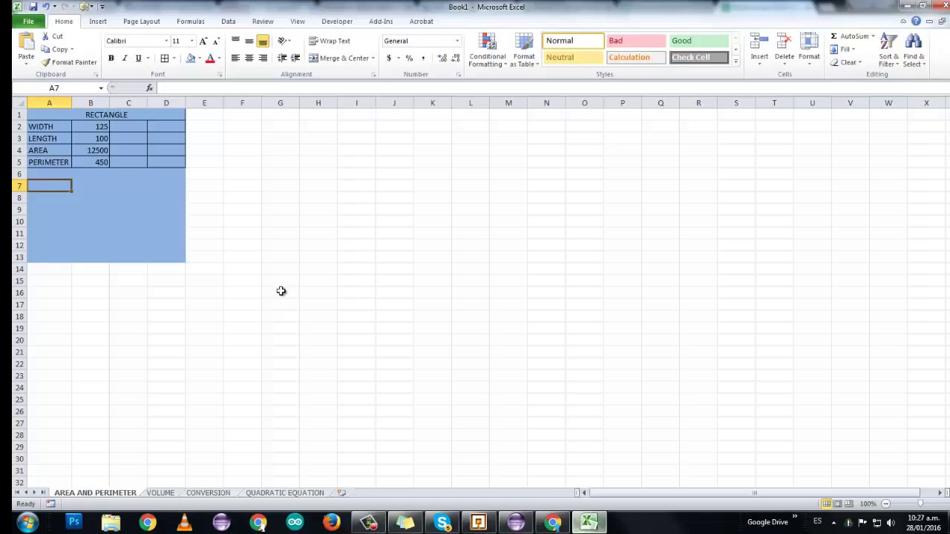
{"action": "right_click", "coordinate": [123, 199]}
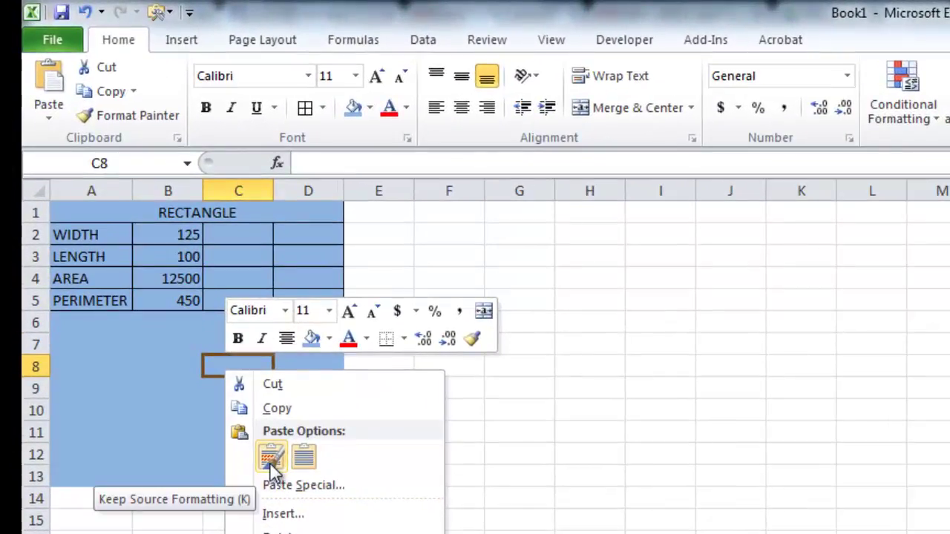
{"action": "left_click", "coordinate": [268, 458]}
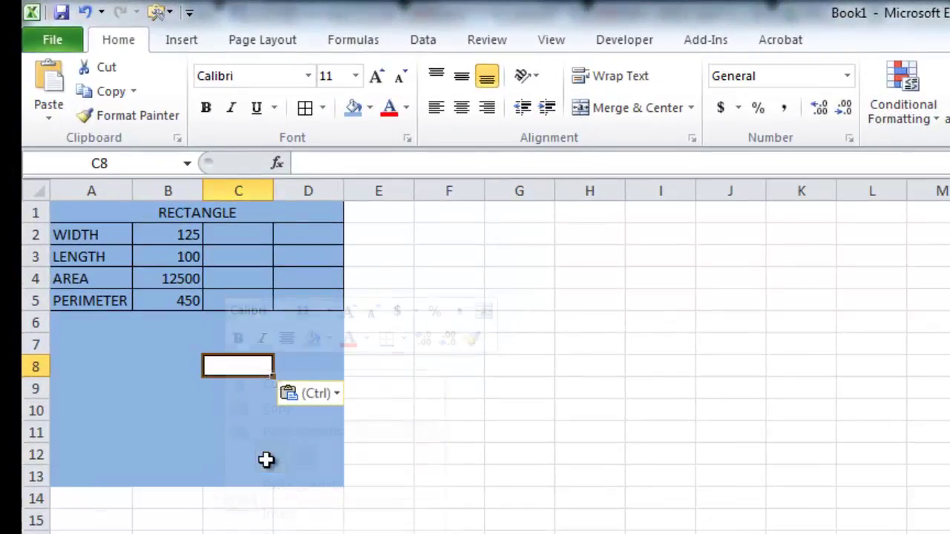
{"action": "left_click_drag", "start_coordinate": [233, 374], "coordinate": [84, 355]}
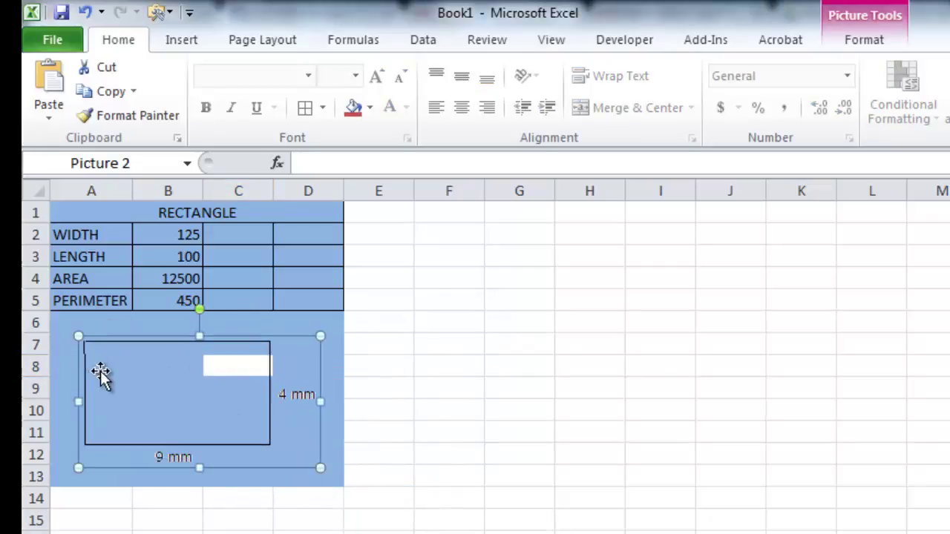
{"action": "left_click", "coordinate": [270, 475]}
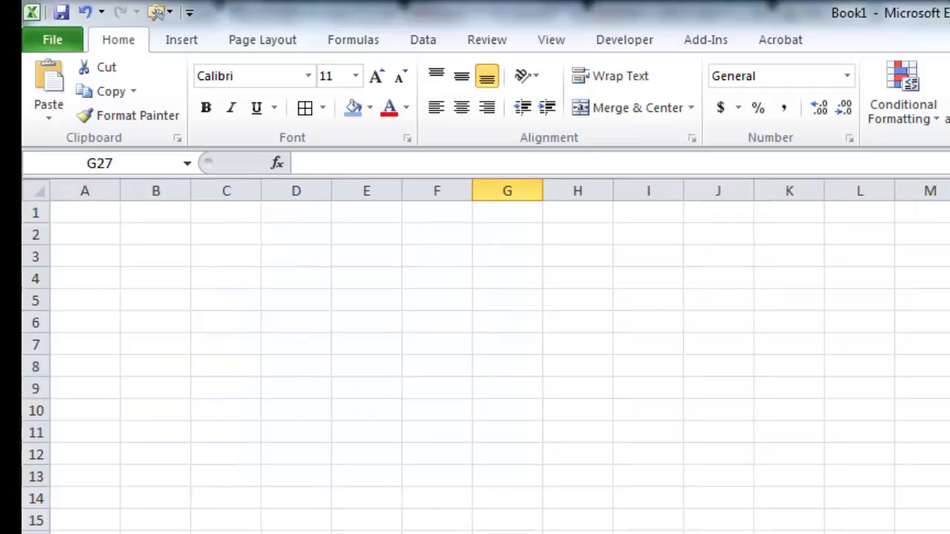
- Switch to the Chrome browser, return to the Google web results and search for centimeters to miles
{"action": "left_click", "coordinate": [85, 213]}
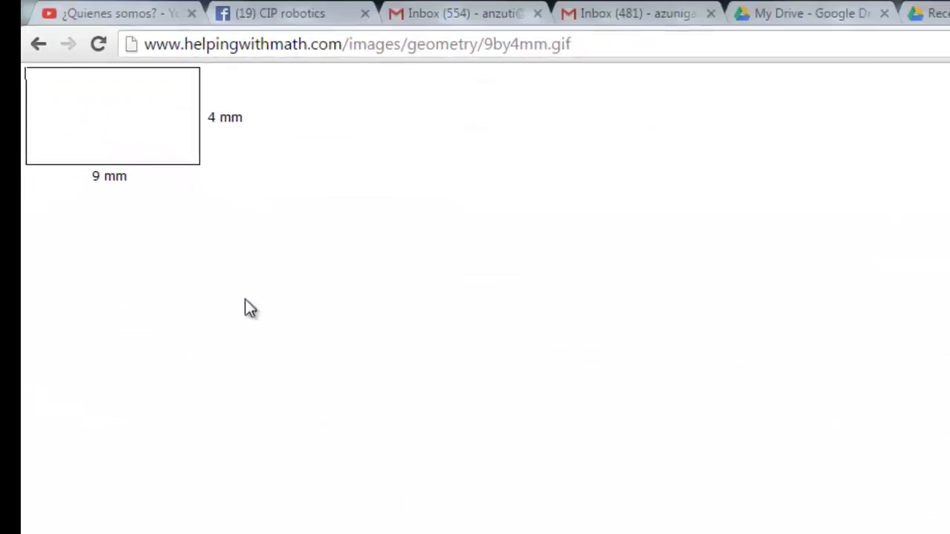
{"action": "left_click", "coordinate": [22, 25]}
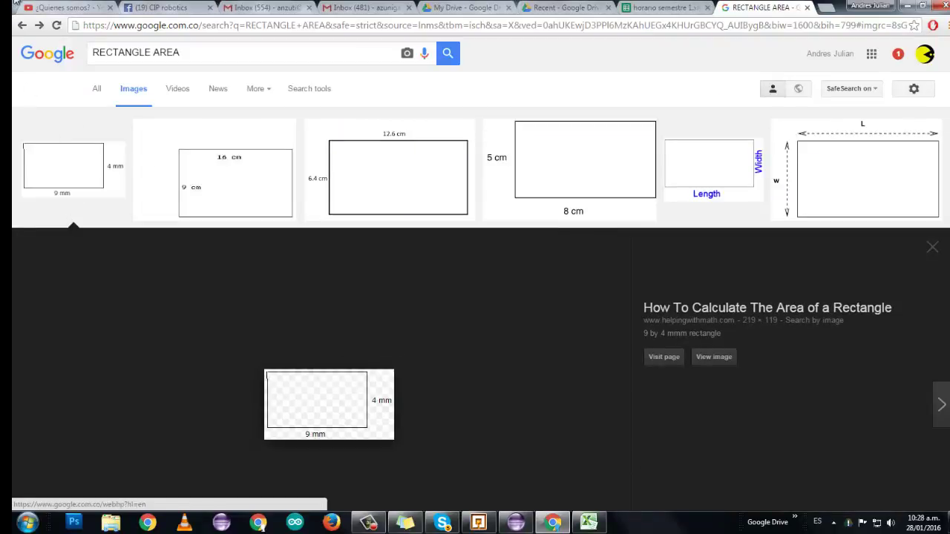
{"action": "left_click", "coordinate": [22, 25]}
{"action": "triple_click", "coordinate": [117, 55]}
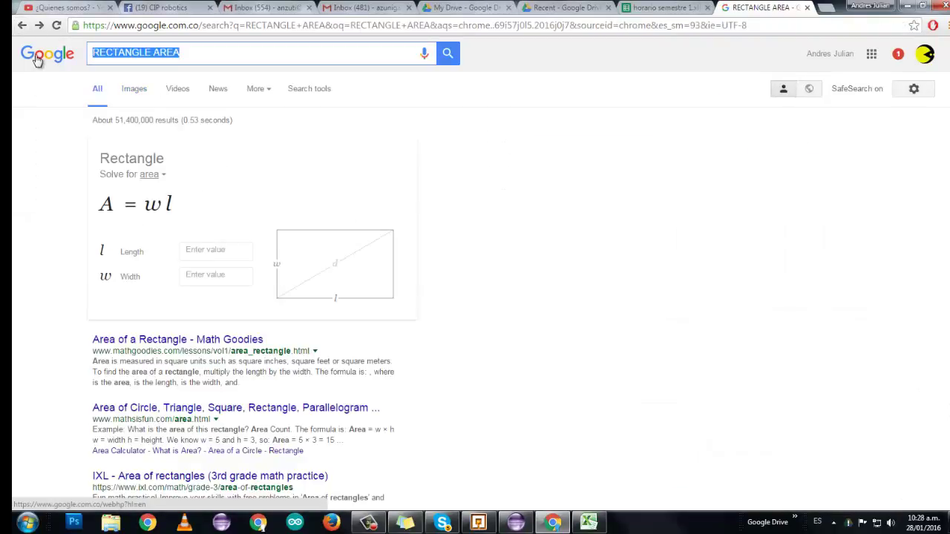
{"action": "type", "text": "centimeters to "}
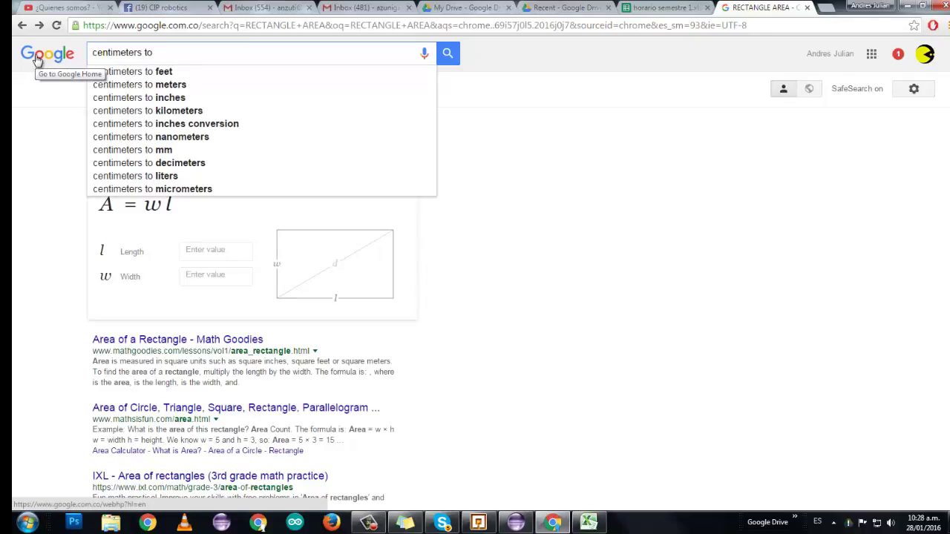
{"action": "type", "text": "mmles"}
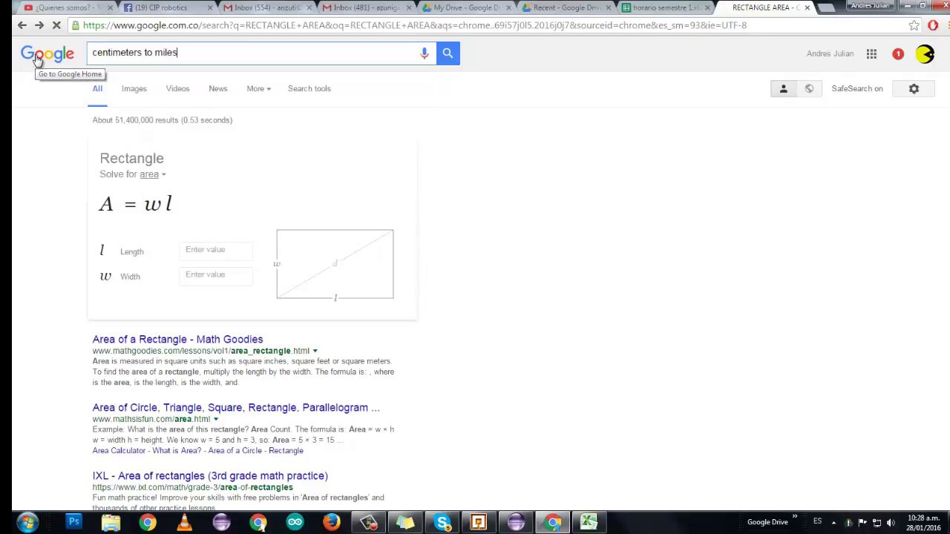
{"action": "key", "text": "Return"}
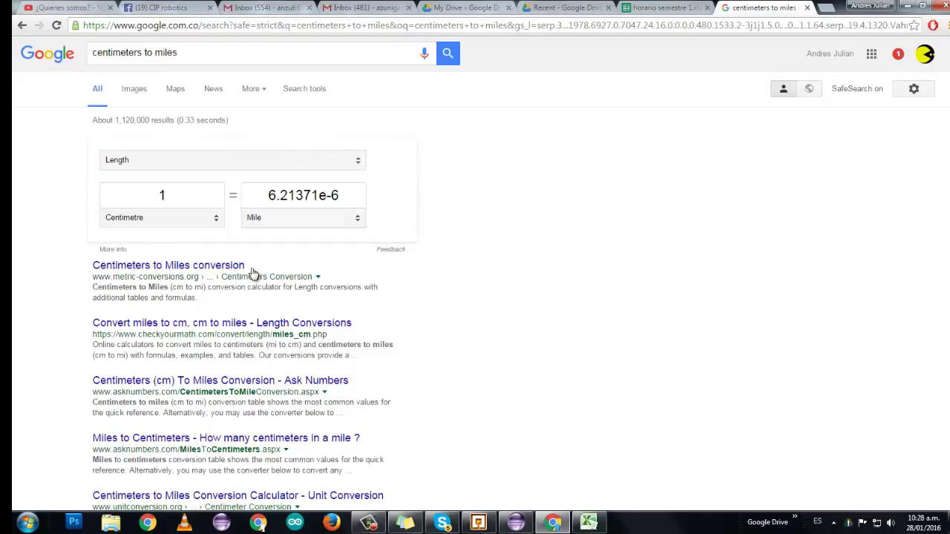
- Examine the mile value in Google's length converter and set the source unit to Kilometre
{"action": "left_click_drag", "start_coordinate": [260, 197], "coordinate": [341, 199]}
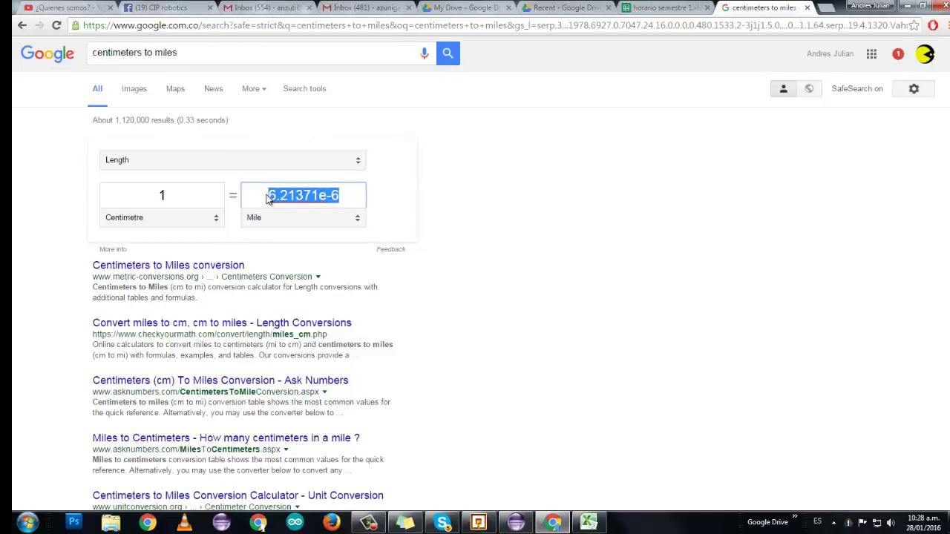
{"action": "mouse_move", "coordinate": [268, 199]}
{"action": "left_mouse_down"}
{"action": "mouse_move", "coordinate": [349, 196]}
{"action": "mouse_move", "coordinate": [284, 201]}
{"action": "left_mouse_up"}
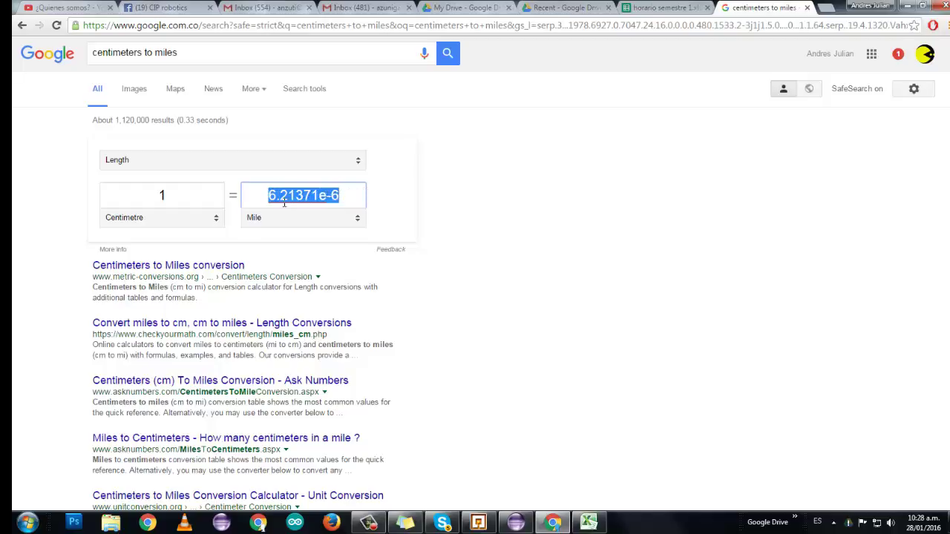
{"action": "left_click", "coordinate": [353, 192]}
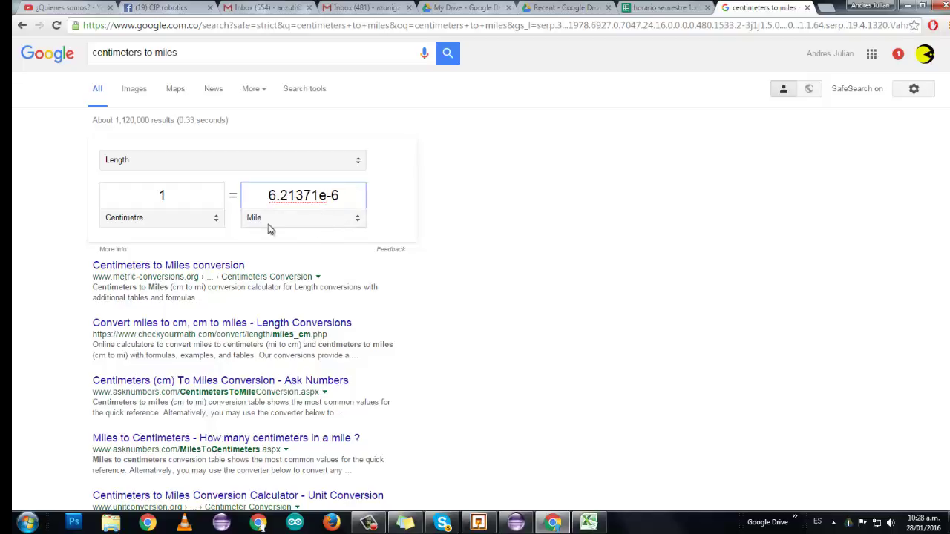
{"action": "left_click", "coordinate": [214, 219]}
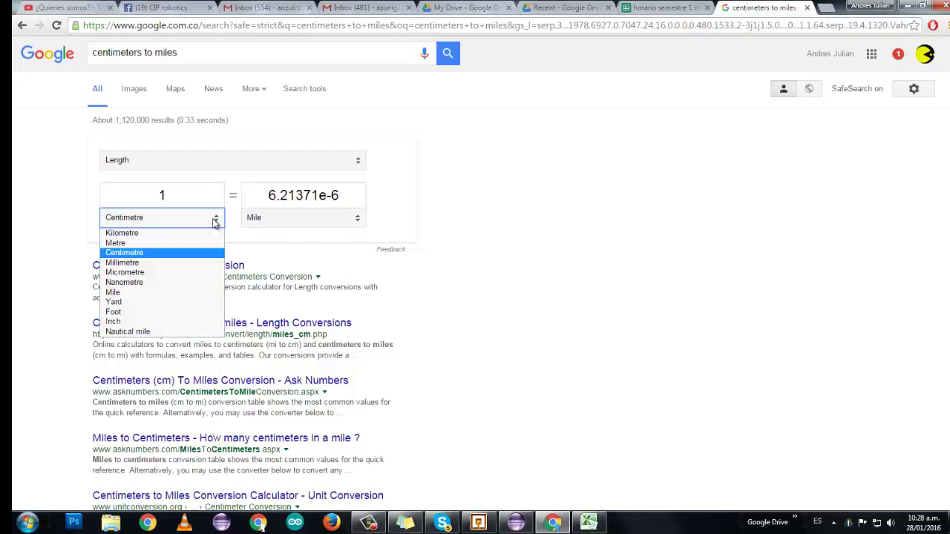
{"action": "left_click", "coordinate": [137, 234]}
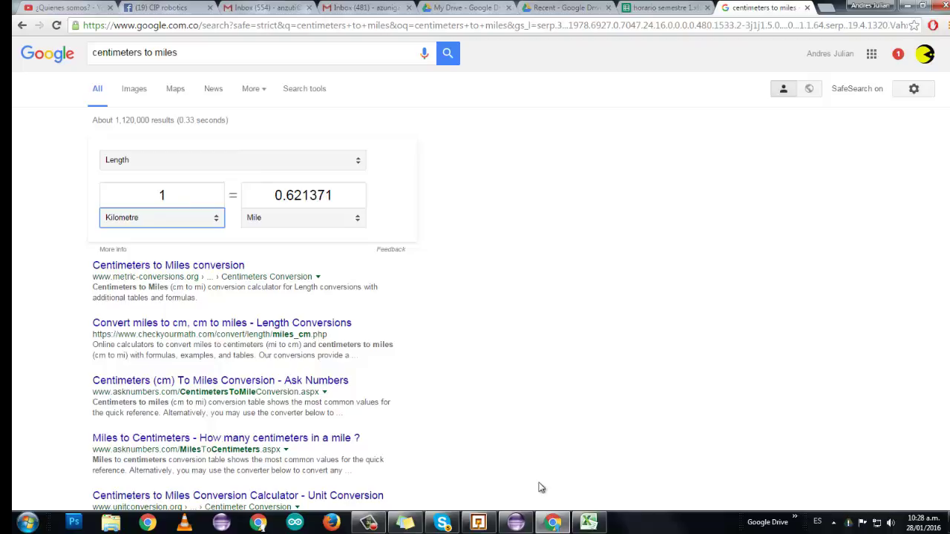
- Switch back to Excel and select cell A1 on the empty CONVERSION sheet
{"action": "left_click", "coordinate": [589, 523]}
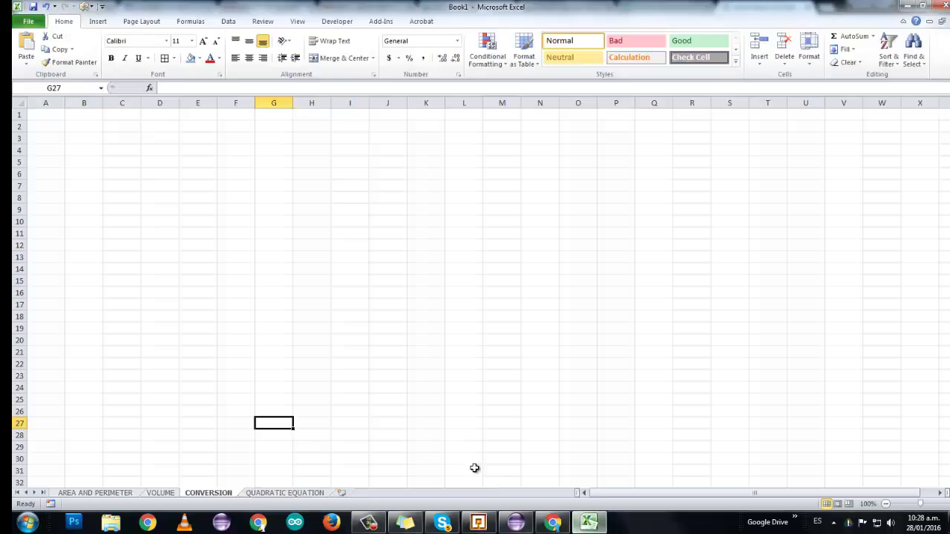
{"action": "left_click", "coordinate": [71, 235]}
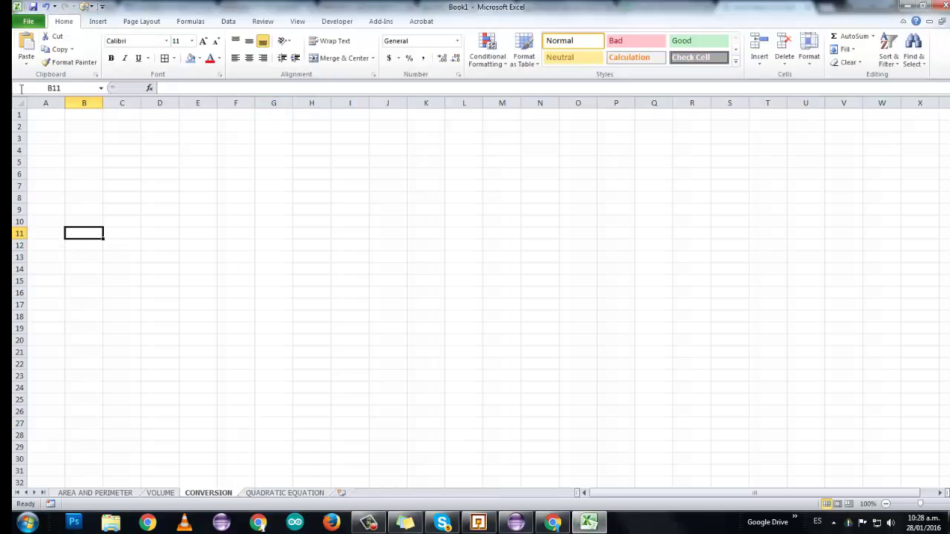
{"action": "left_click", "coordinate": [43, 116]}
{"action": "left_click", "coordinate": [88, 115]}
{"action": "left_click", "coordinate": [62, 126]}
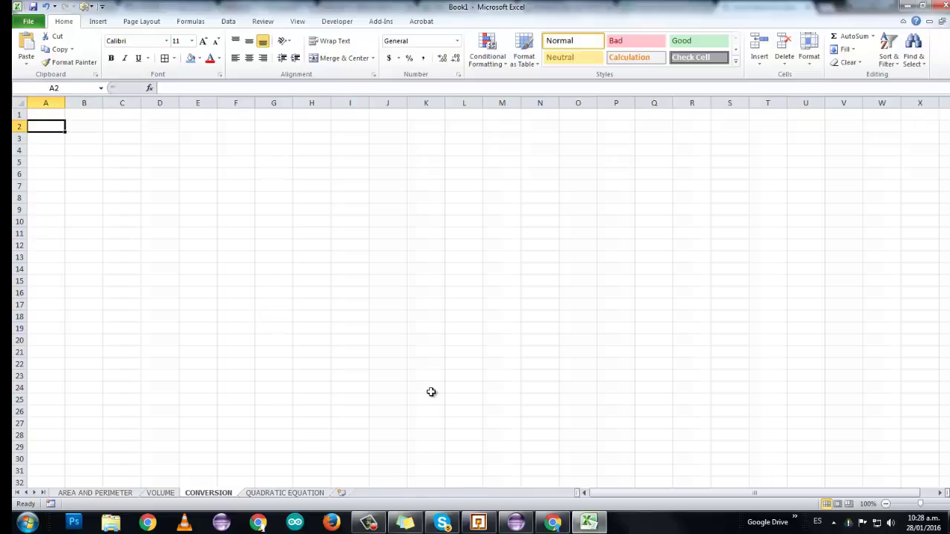
{"action": "left_click", "coordinate": [170, 256]}
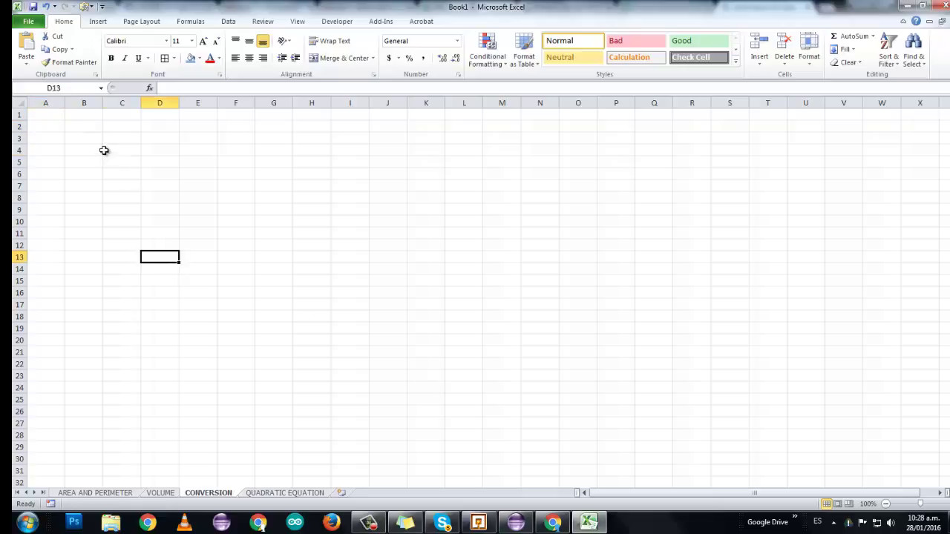
{"action": "left_click", "coordinate": [104, 148]}
{"action": "left_click", "coordinate": [49, 115]}
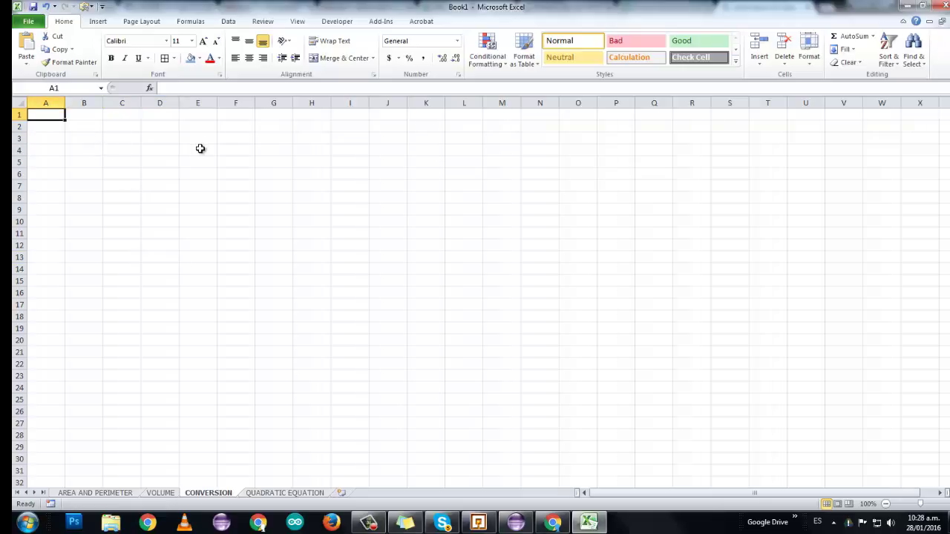